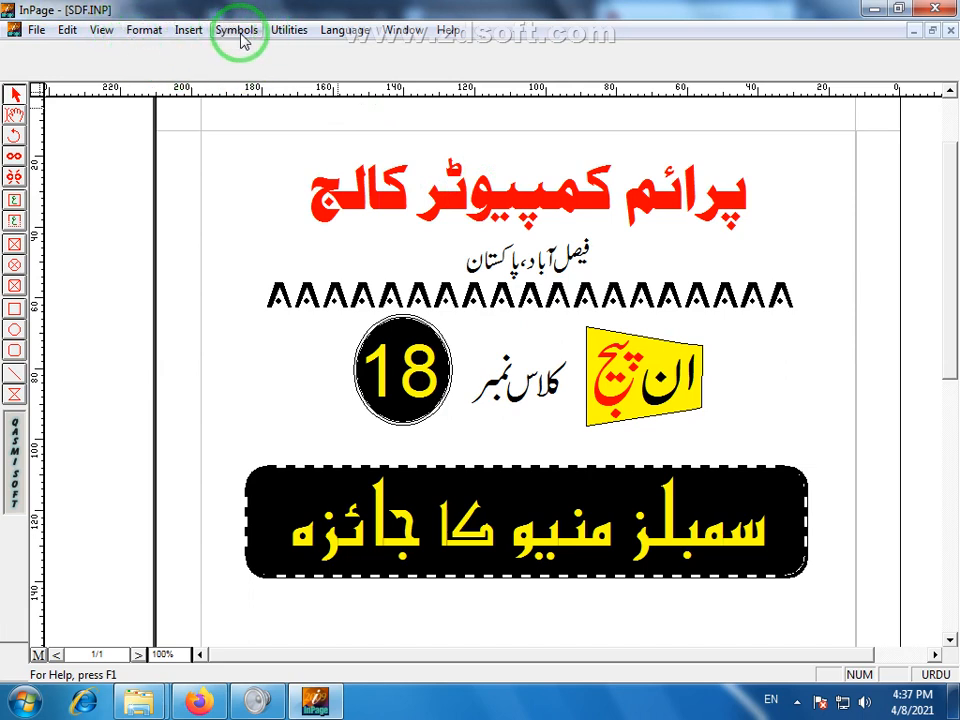
Create a new A4 portrait document with the default page settings.
click(240, 31)
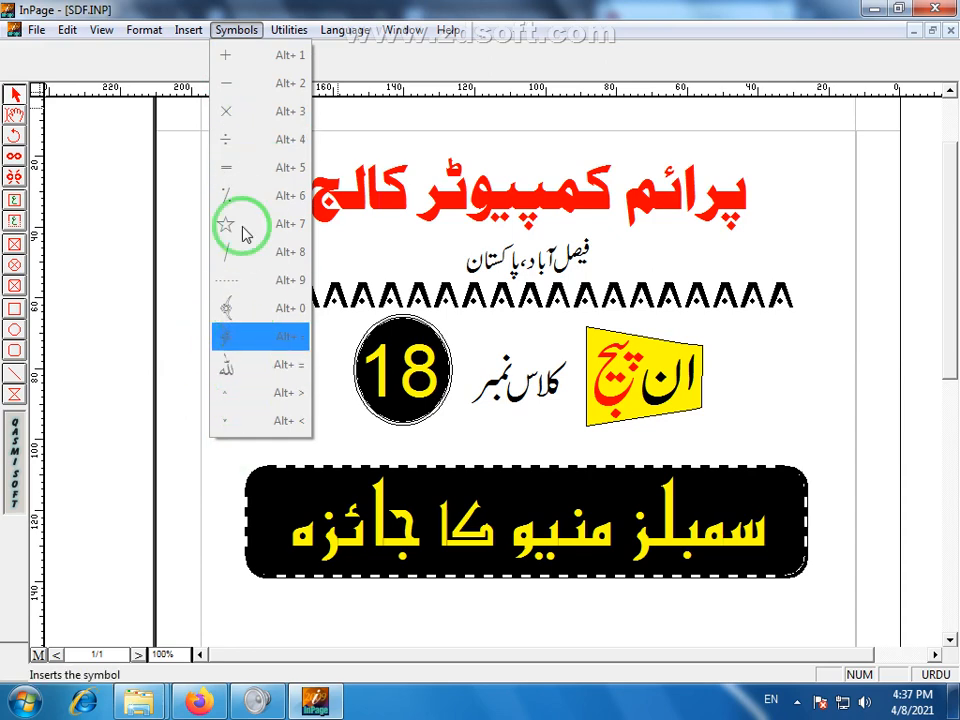
click(38, 33)
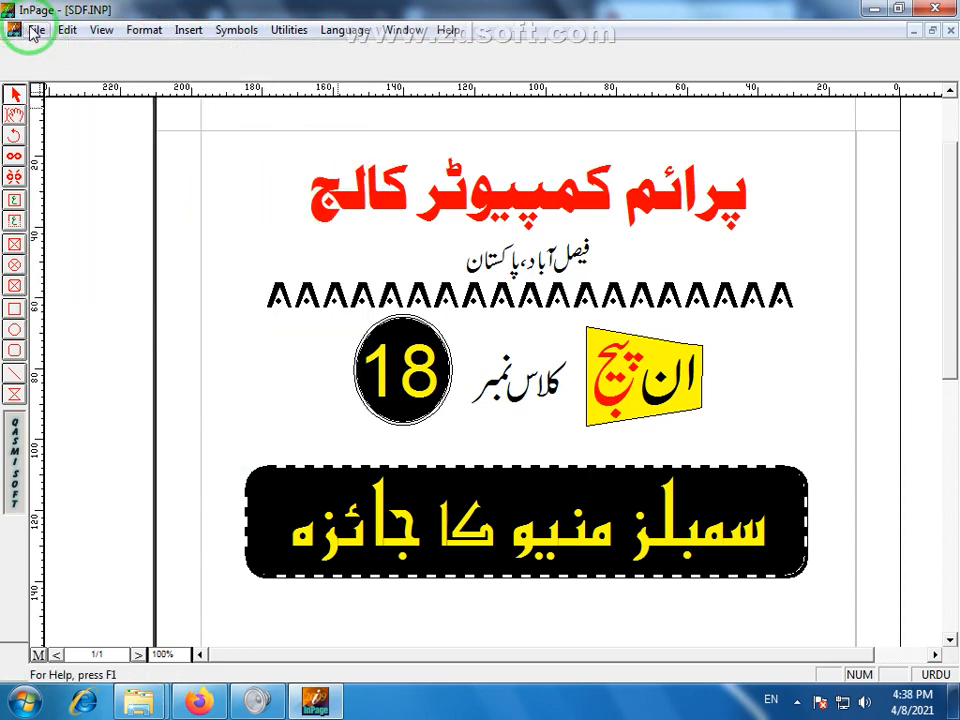
click(38, 30)
click(48, 53)
click(612, 289)
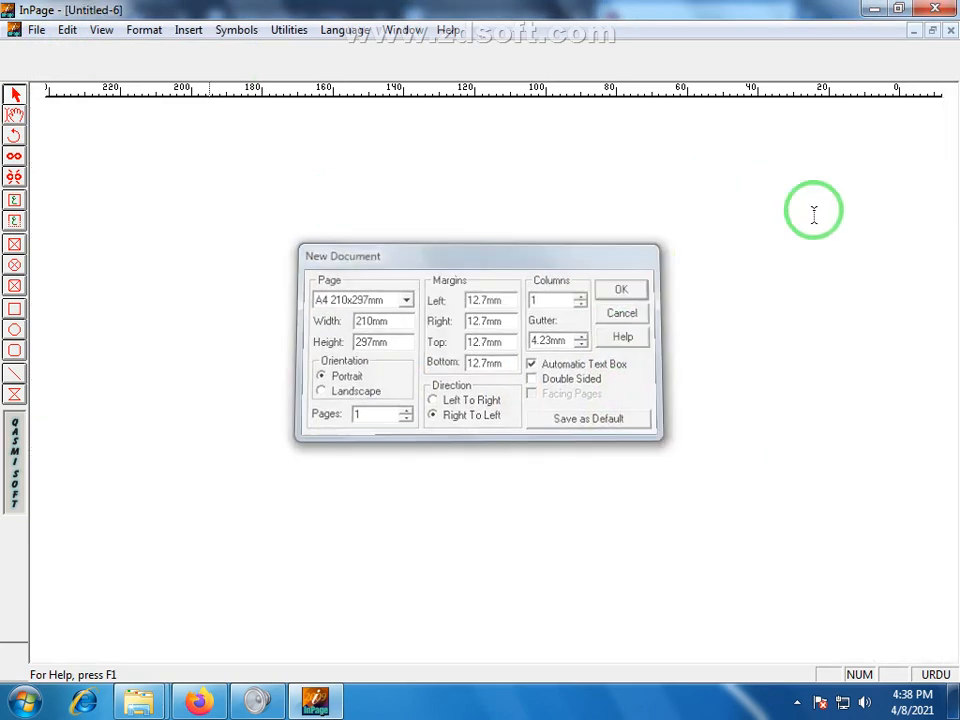
Set the text size to 48 pt and centre the first line of the page.
click(466, 50)
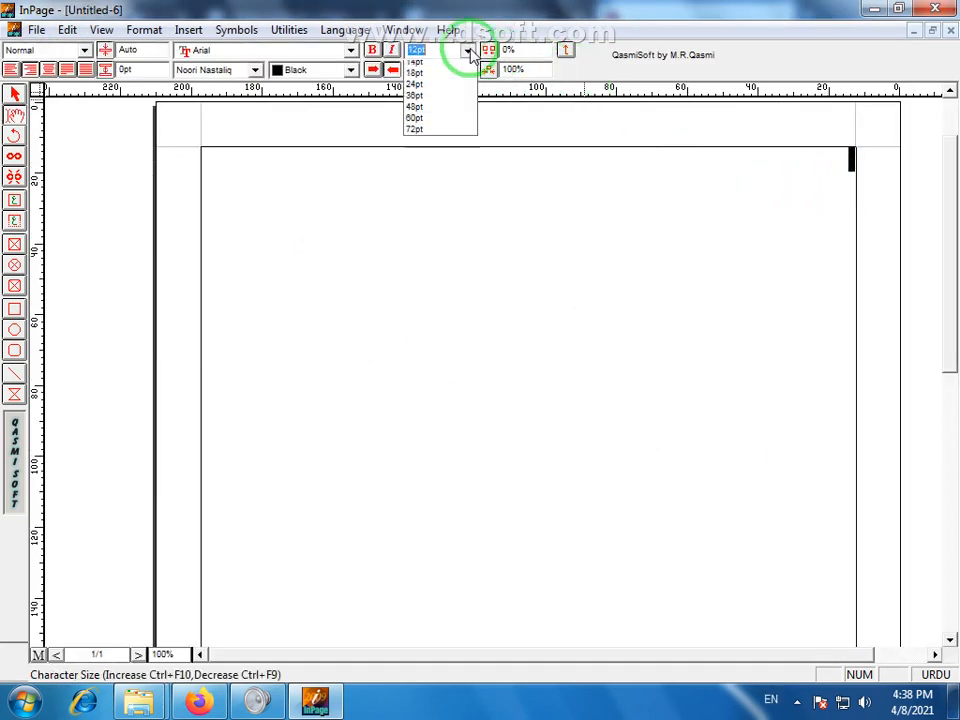
click(414, 142)
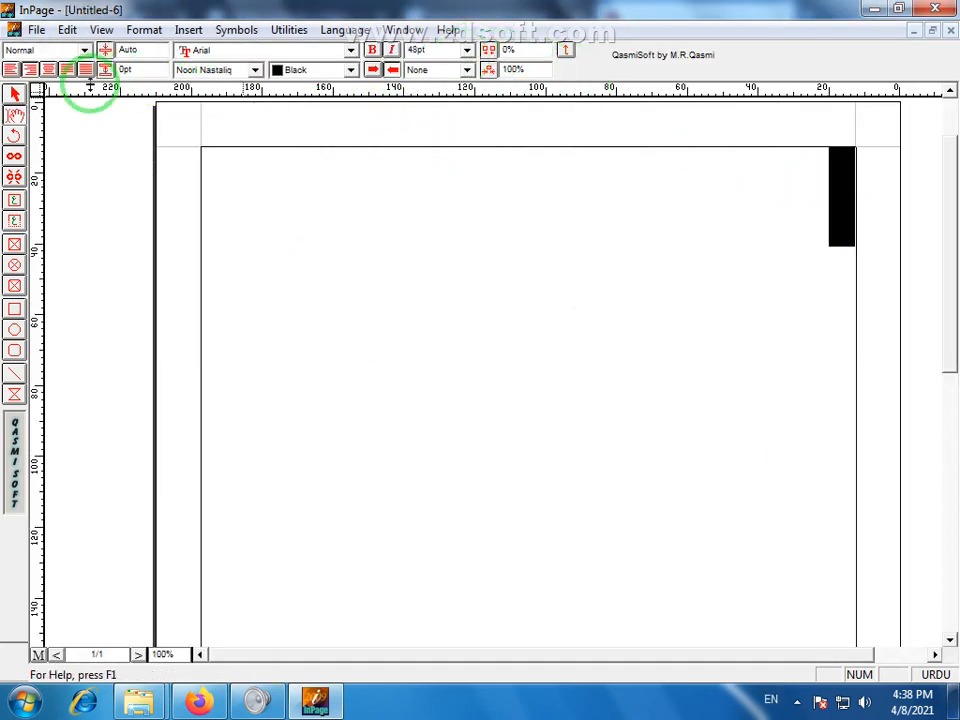
click(48, 69)
click(370, 165)
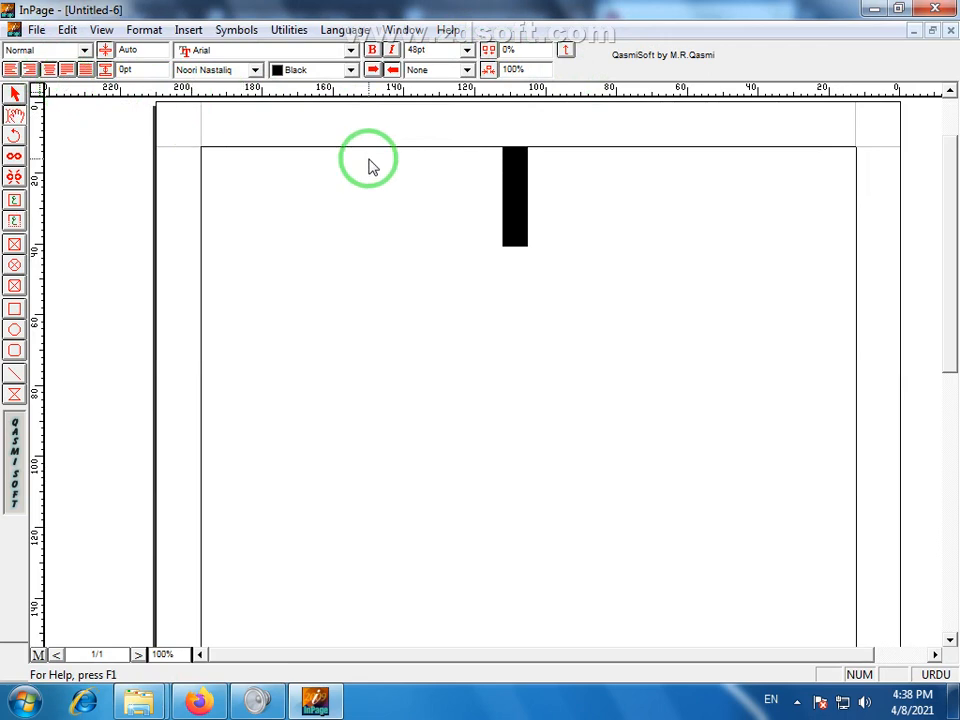
Enter the heading پرائم کمپیوٹر کالج on the first line.
text(پرائم کمپی)
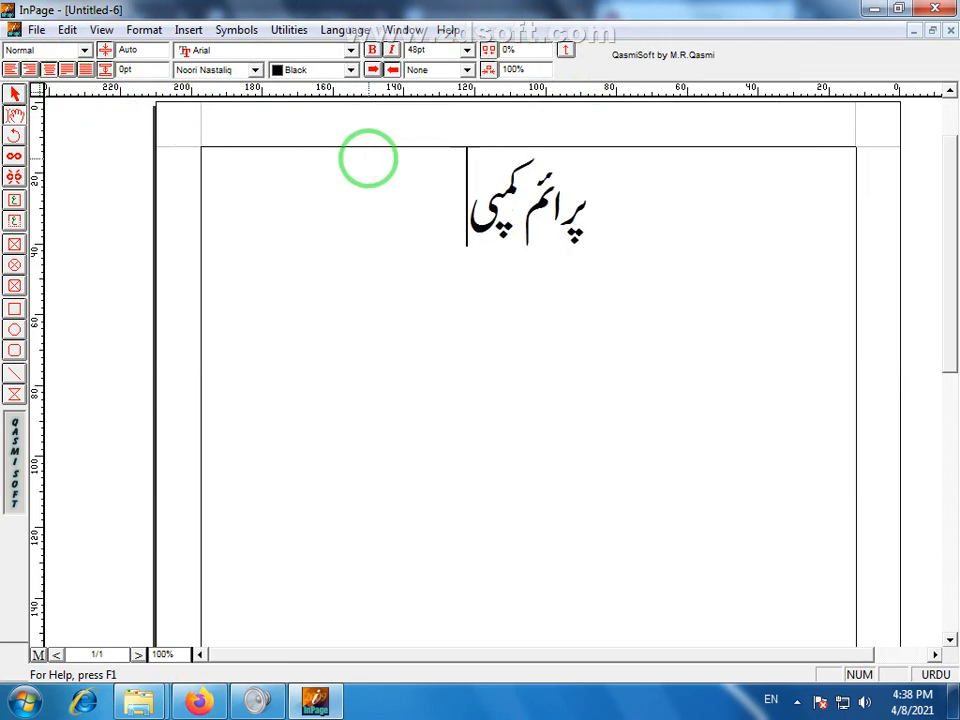
text(وٹر کا)
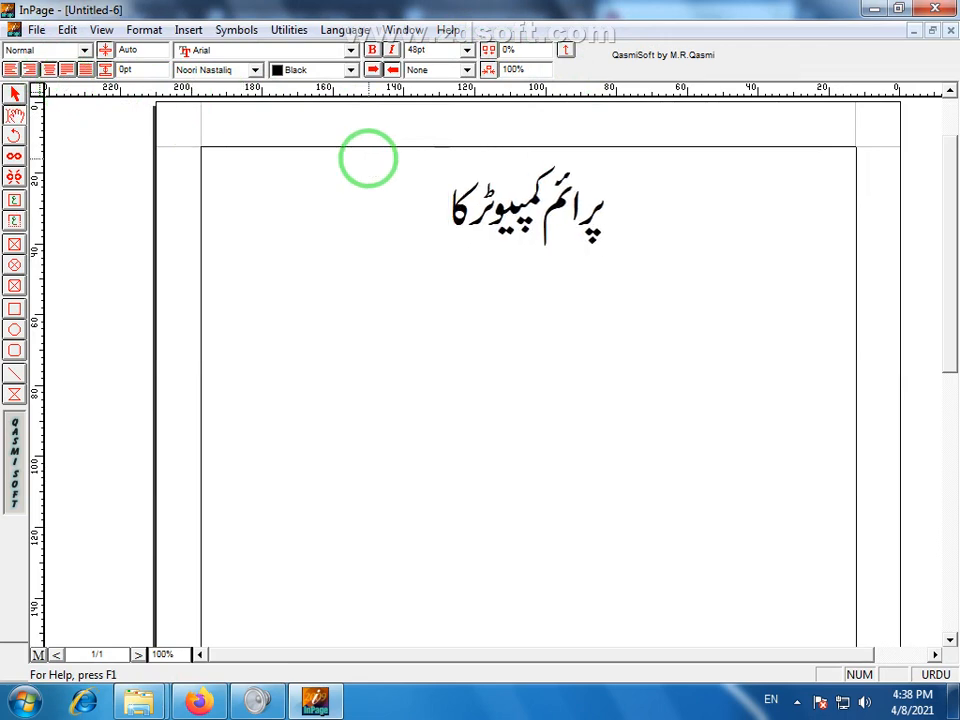
text(لج)
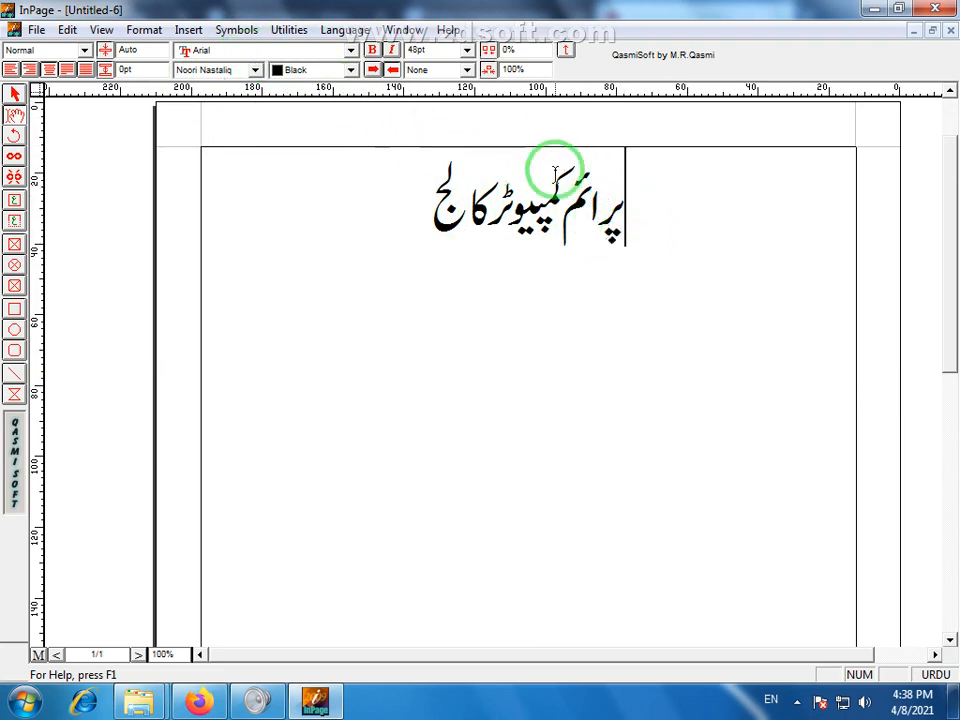
Enclose the heading in the opening and closing ornamental bracket symbols and start a new line below it.
click(229, 31)
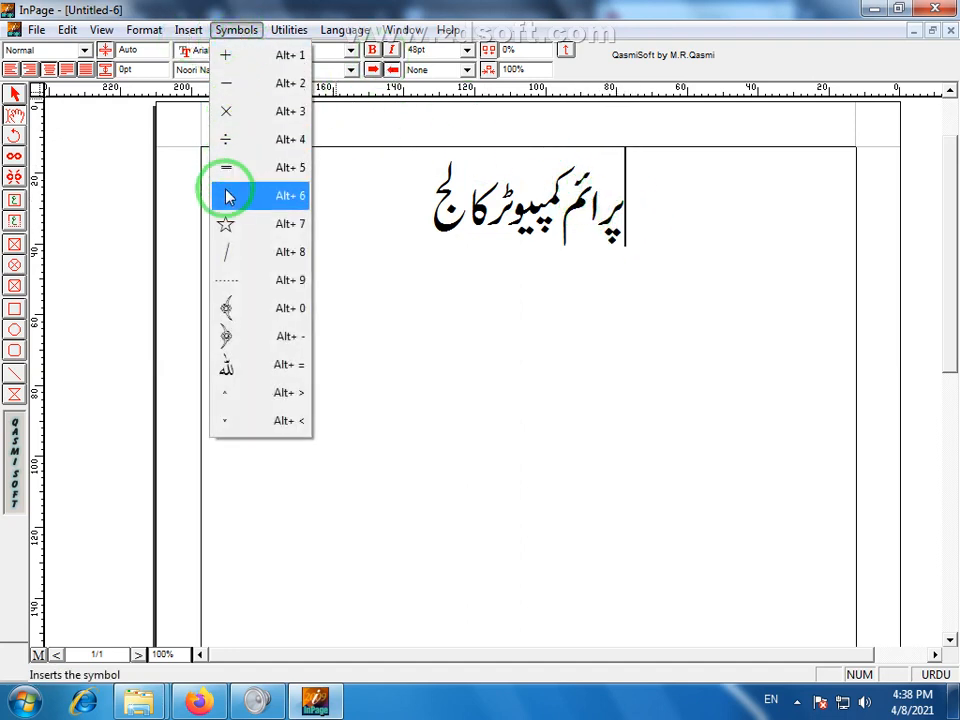
click(229, 340)
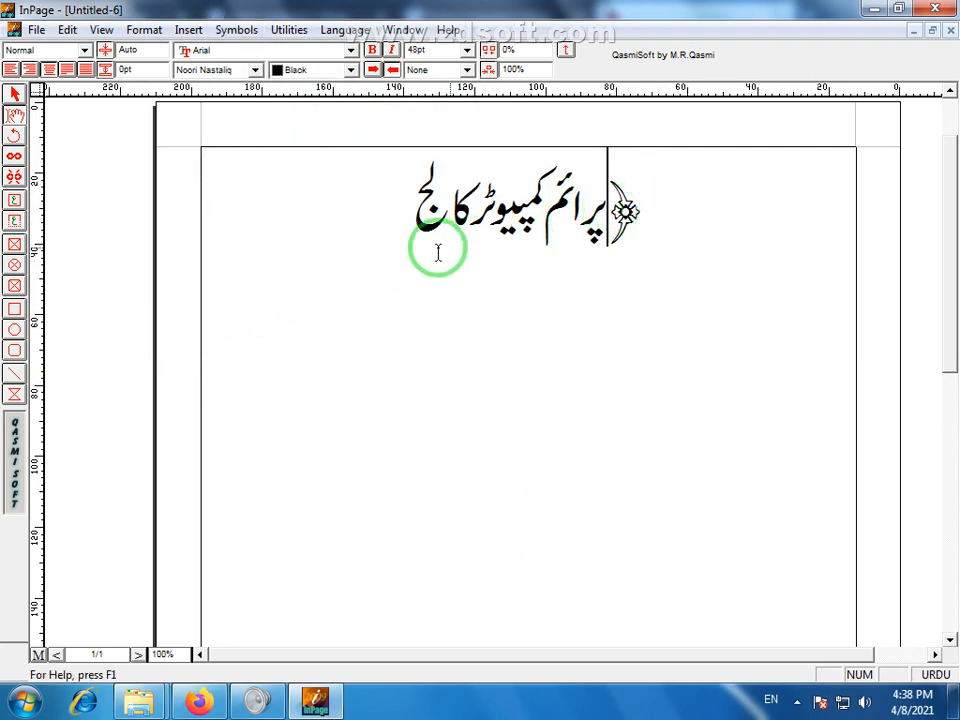
click(233, 32)
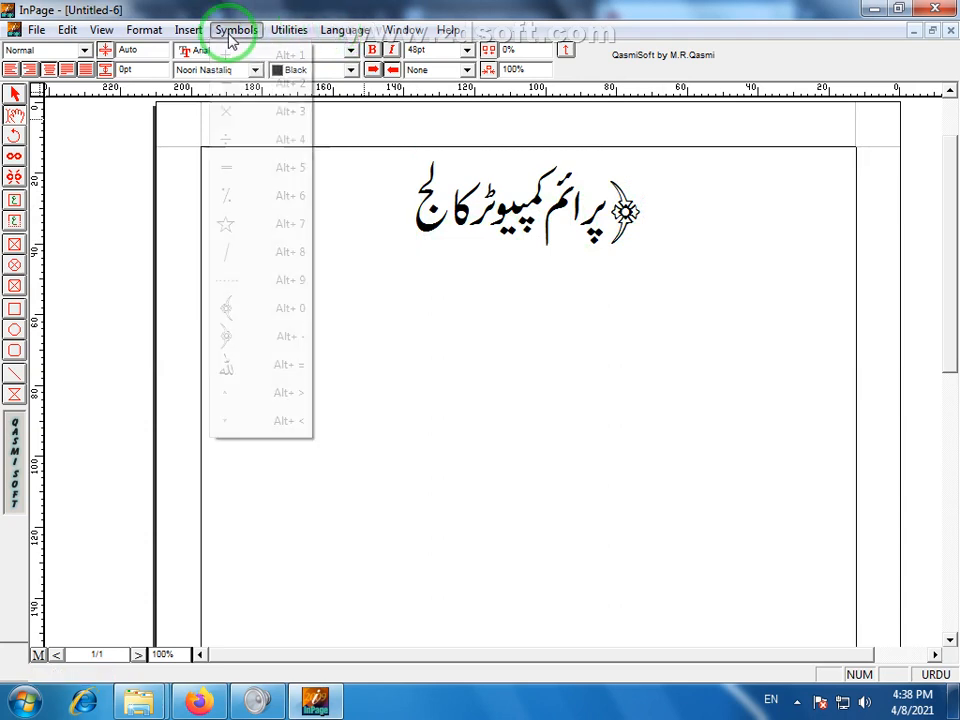
click(229, 313)
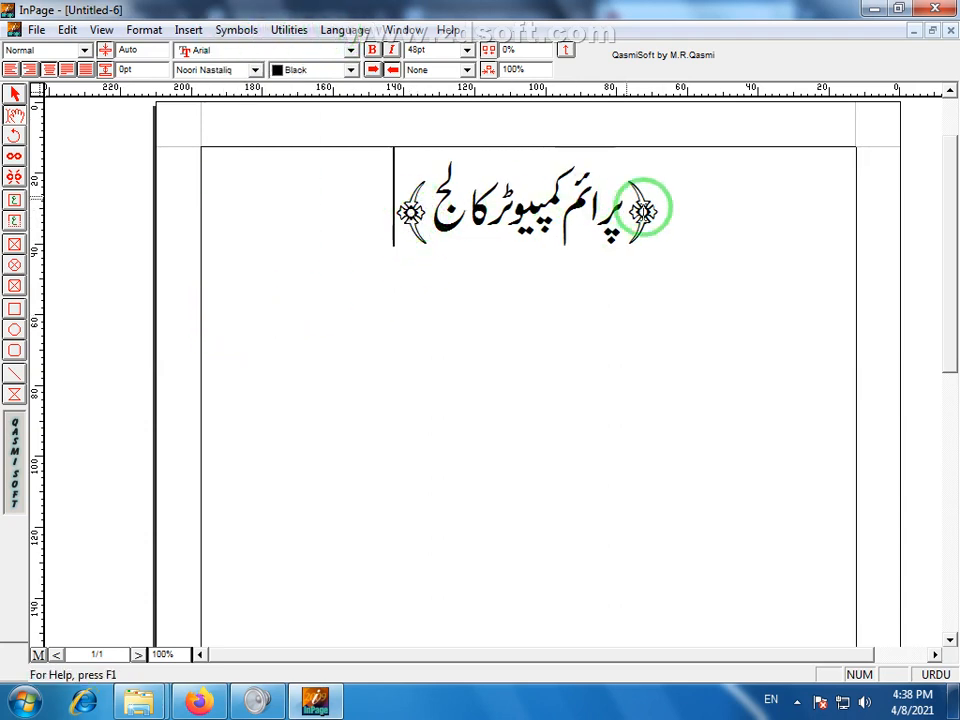
key(Return)
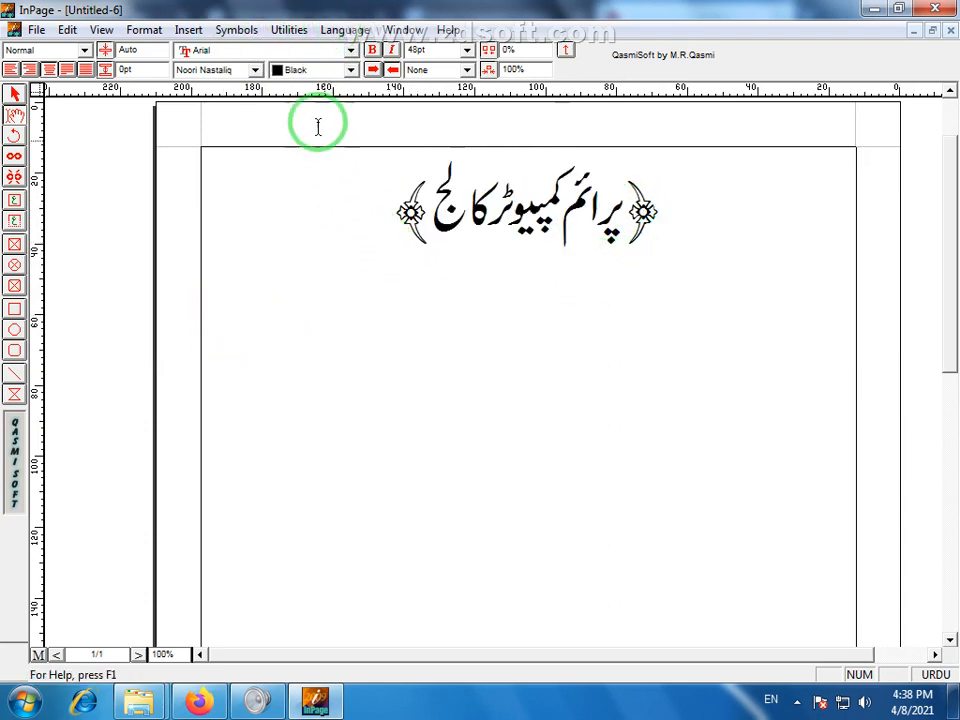
Insert the star symbol on the line below the heading.
click(240, 32)
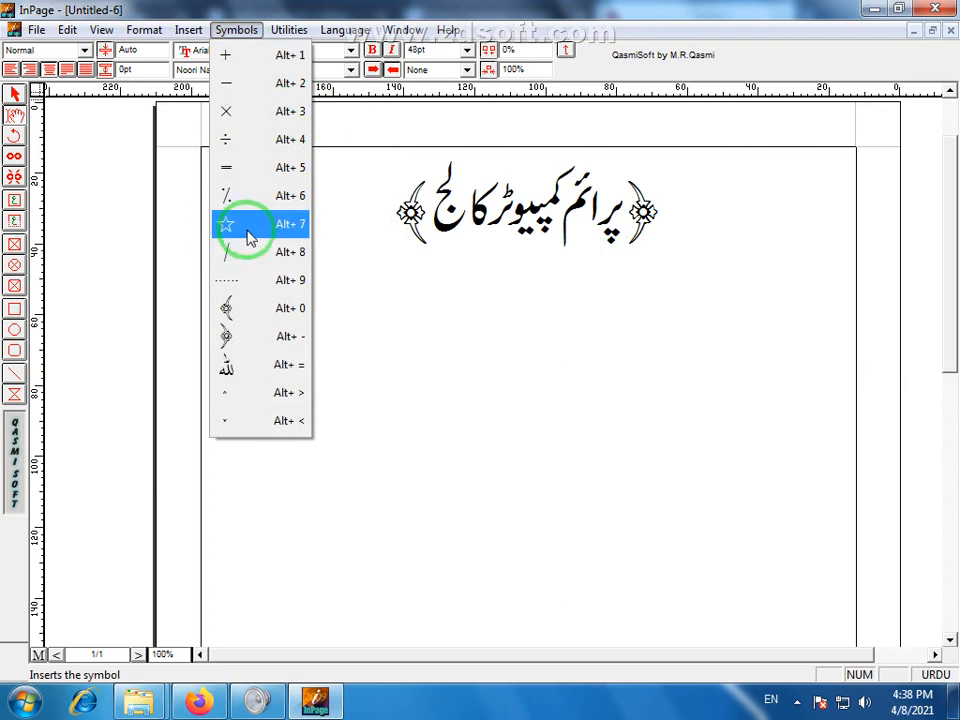
mouse_move(287, 32)
mouse_move(225, 28)
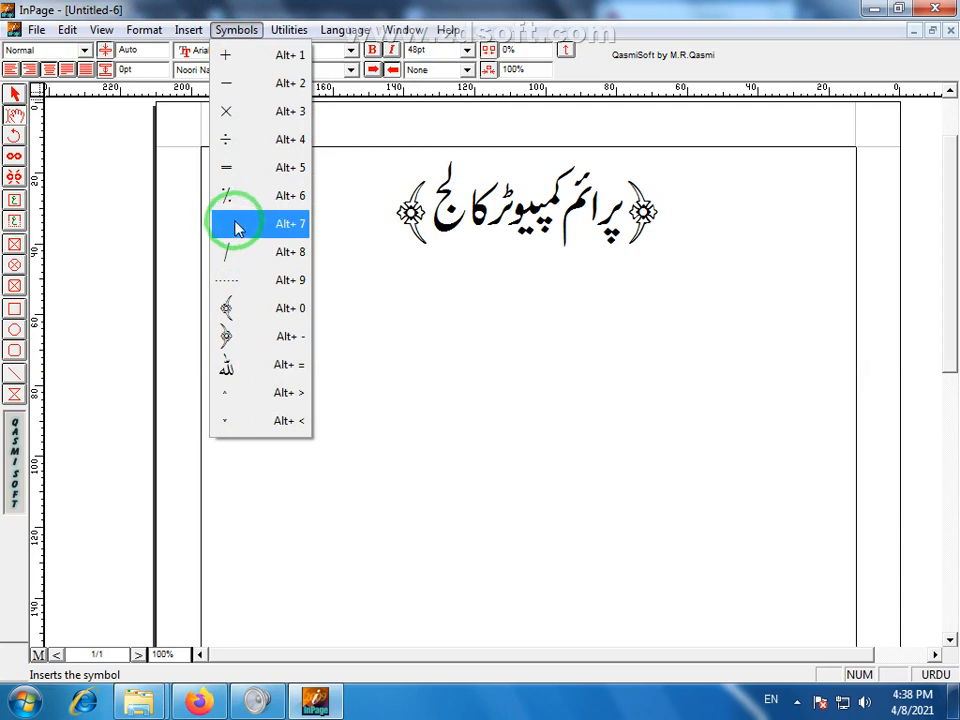
click(382, 215)
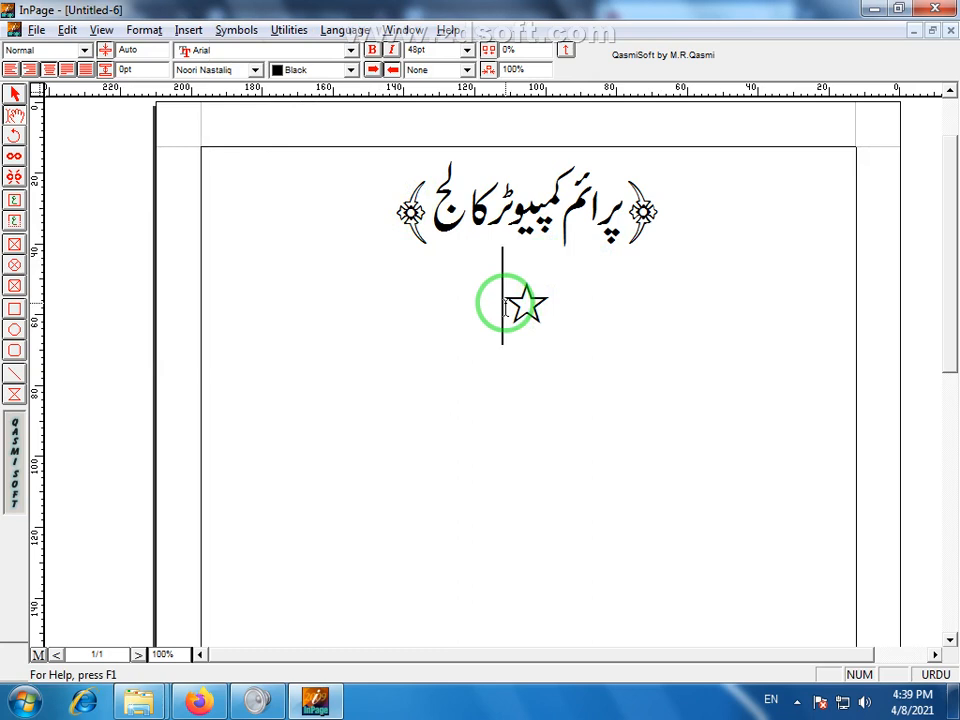
drag(505, 307, 563, 308)
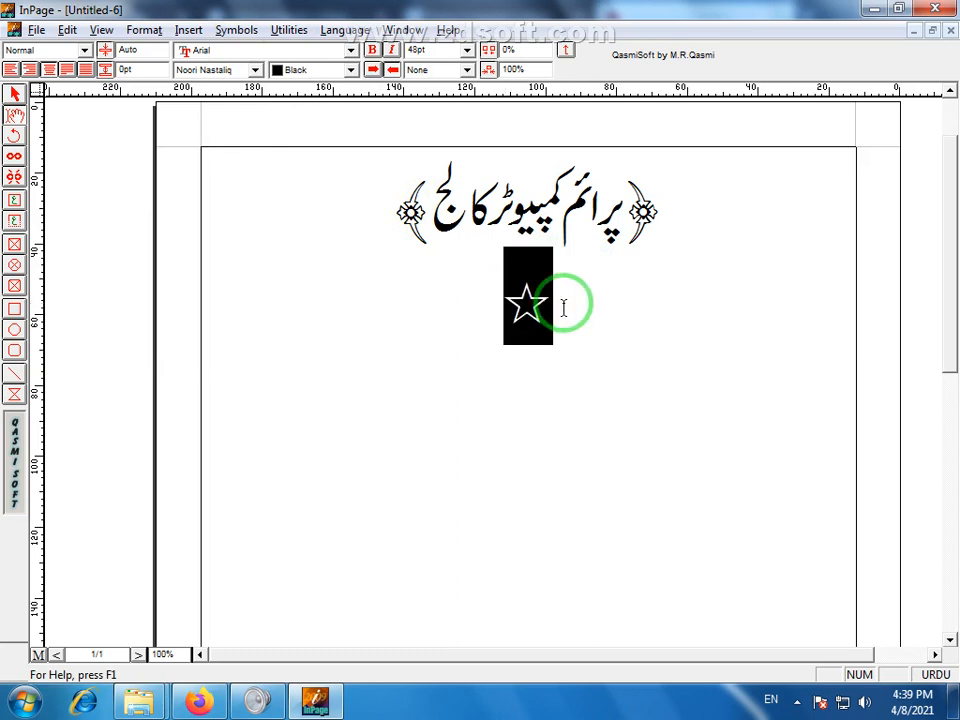
click(489, 320)
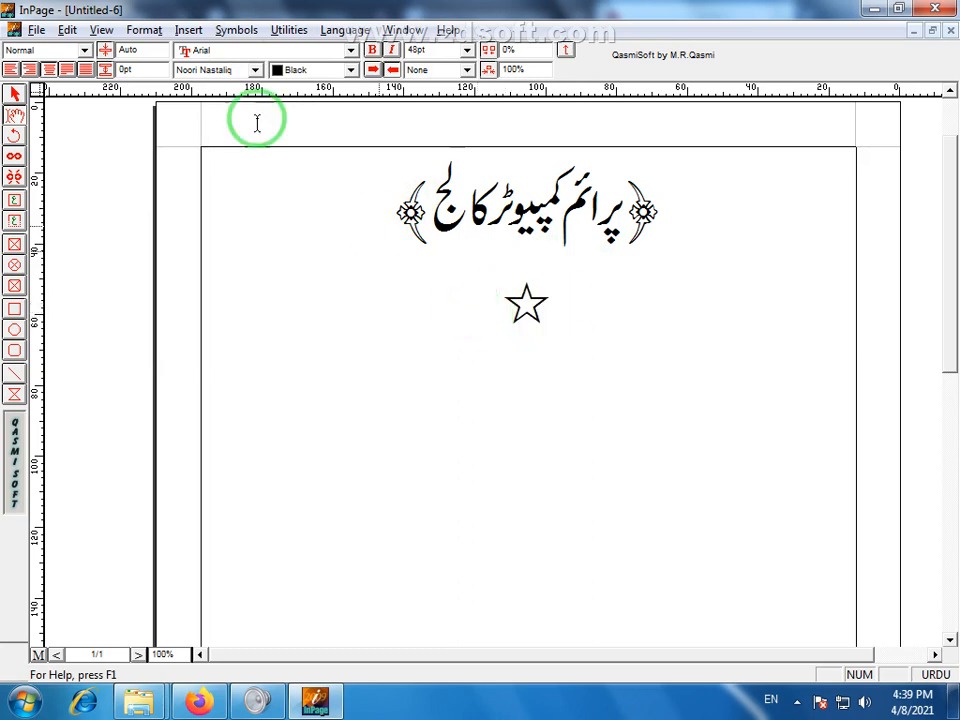
click(238, 30)
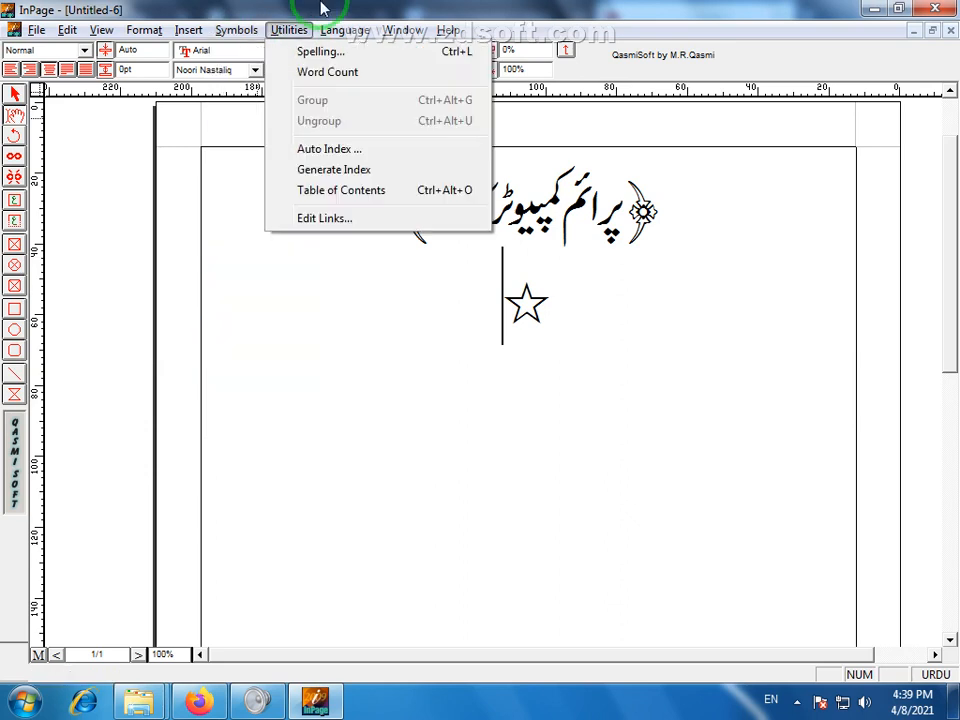
click(529, 386)
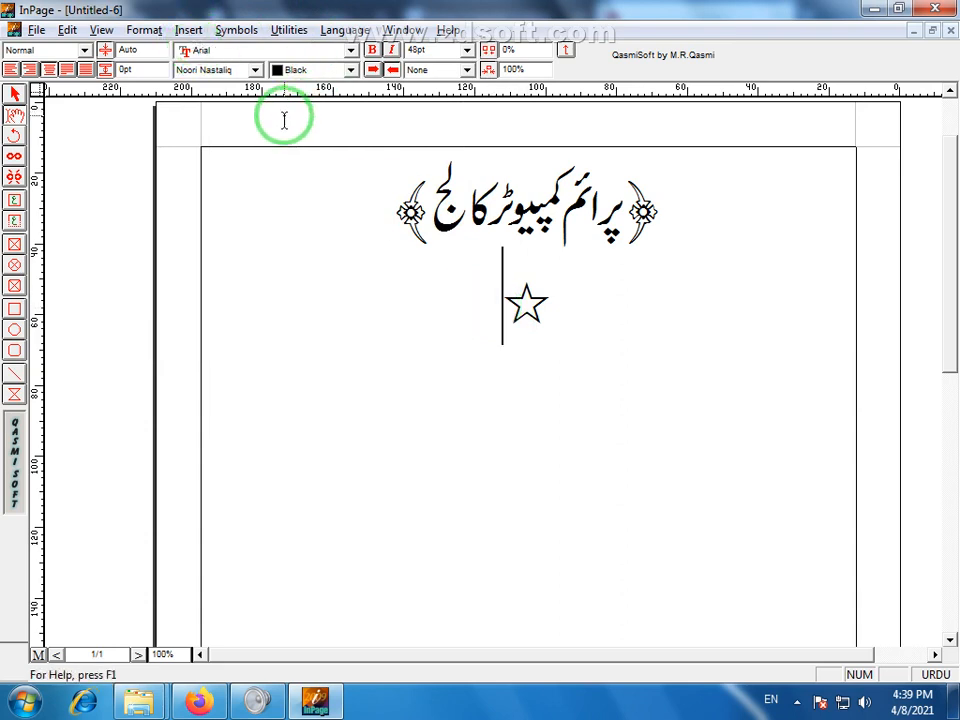
click(503, 300)
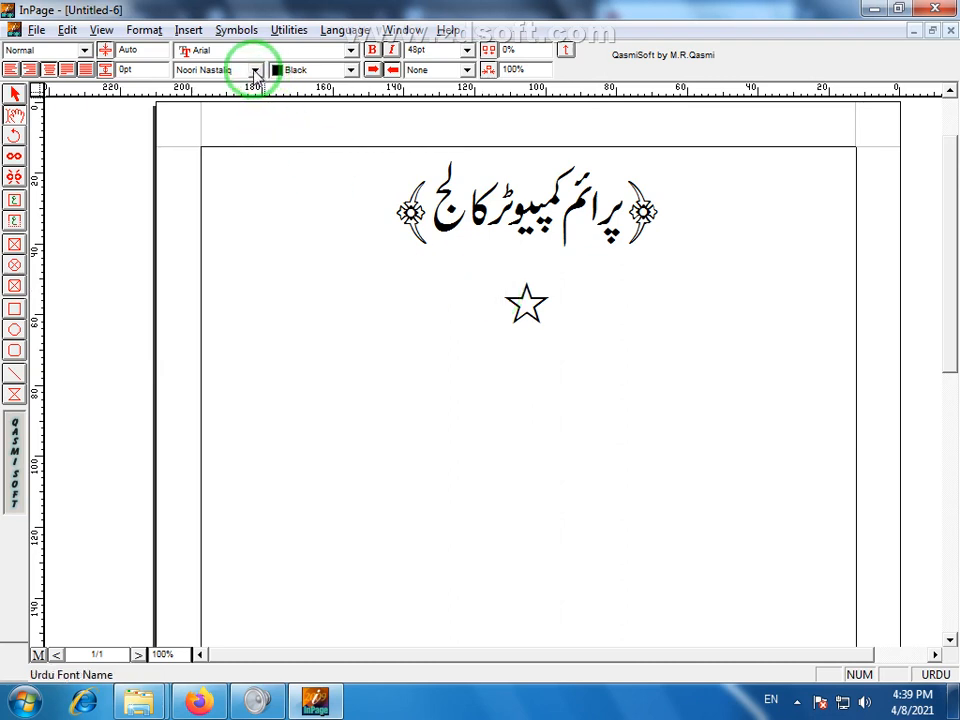
Replace the star below the heading with the widely spaced letters ا, ب and پ.
drag(493, 294, 588, 316)
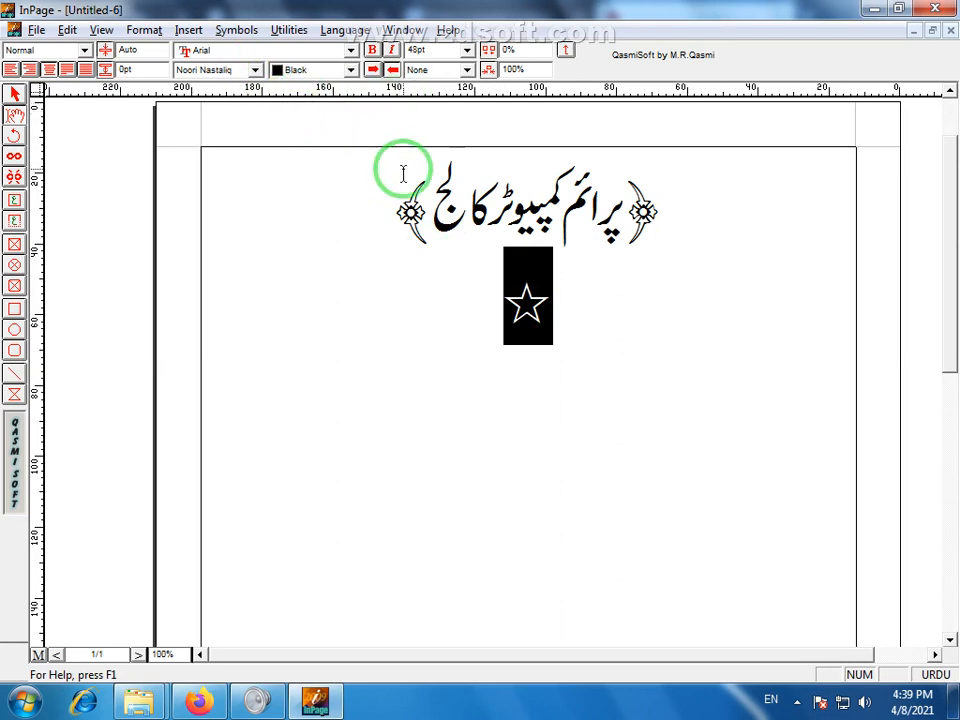
text(ی)
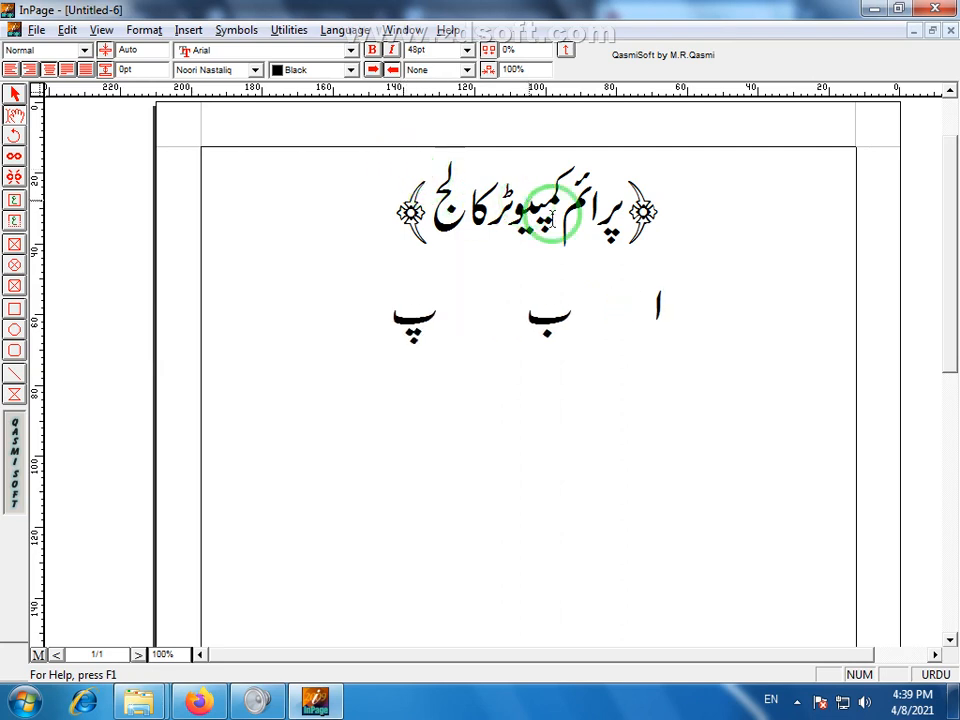
drag(658, 306, 388, 334)
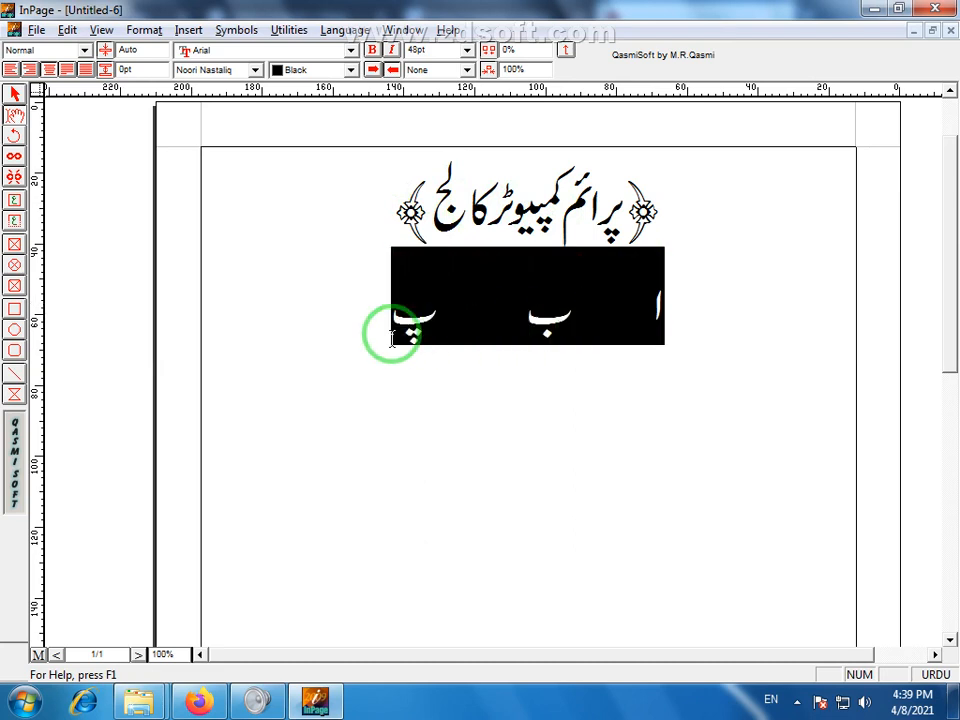
click(255, 70)
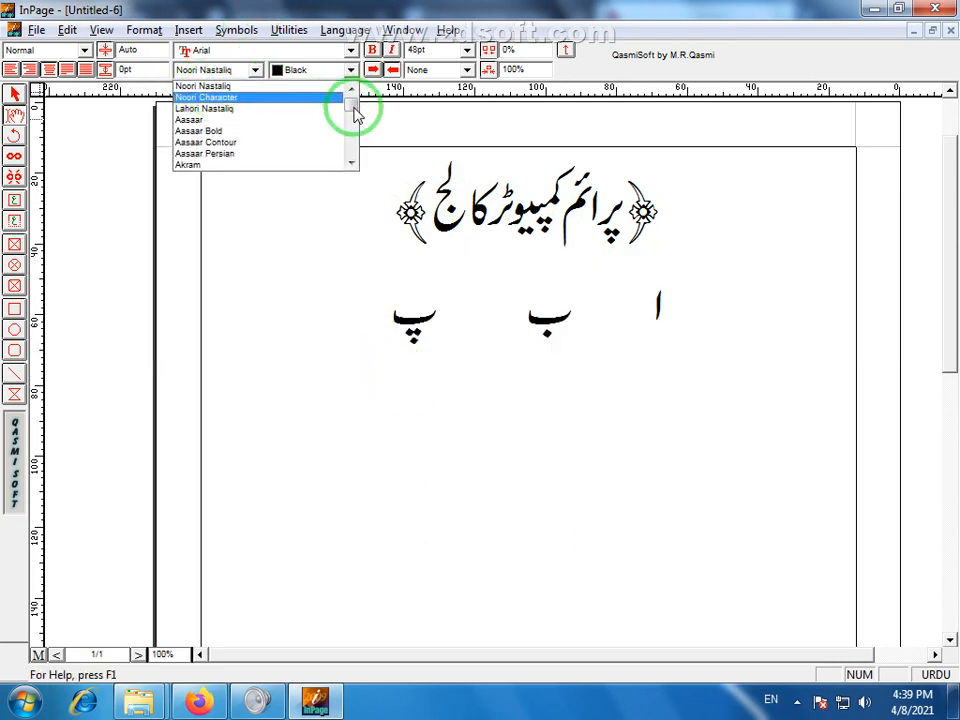
drag(349, 103, 349, 150)
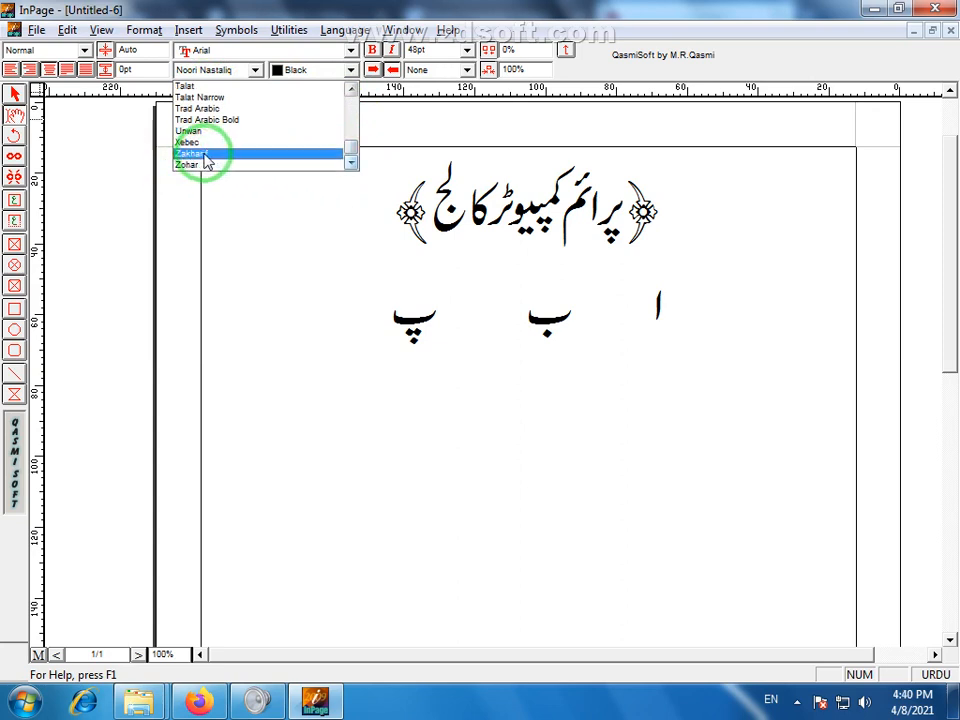
click(277, 316)
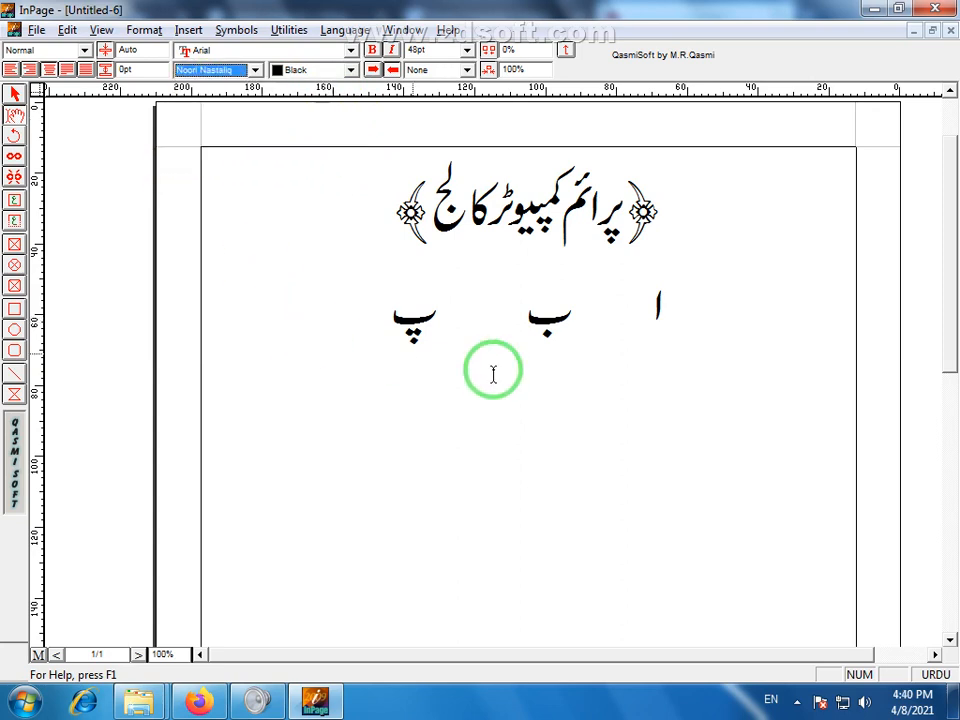
Set the line of three letters to the Zakharif font at 72 pt.
drag(663, 304, 326, 306)
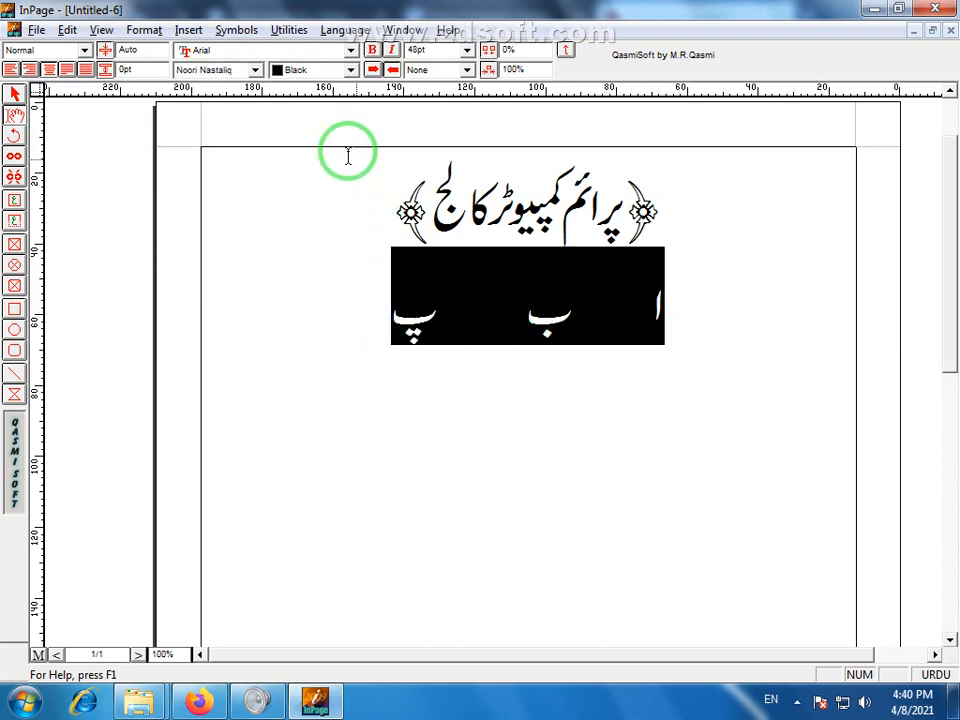
click(255, 70)
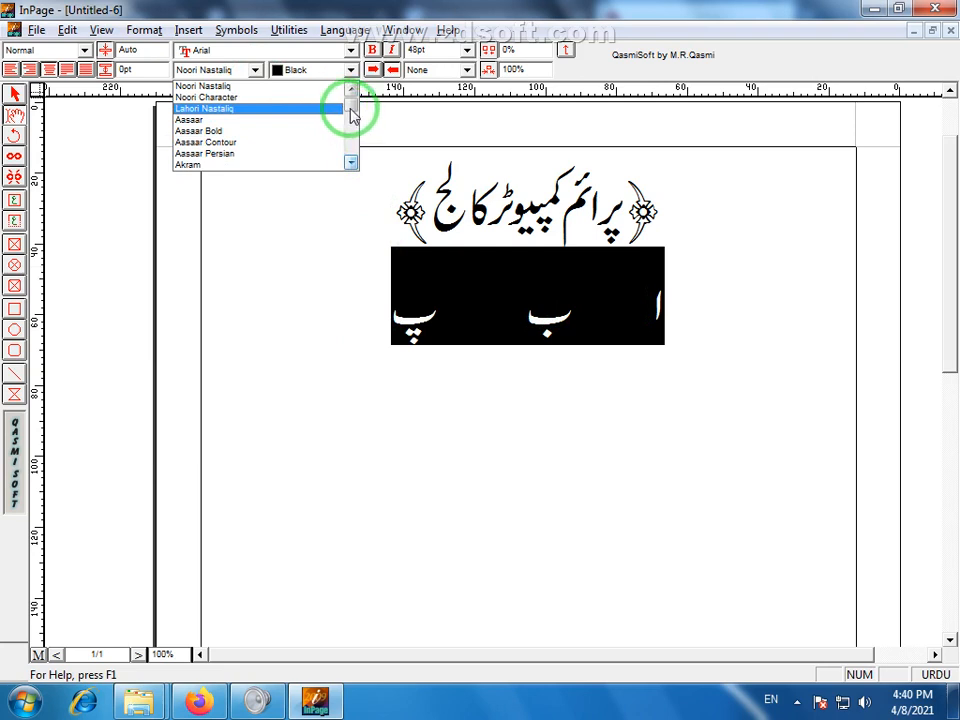
drag(345, 102, 349, 146)
click(197, 154)
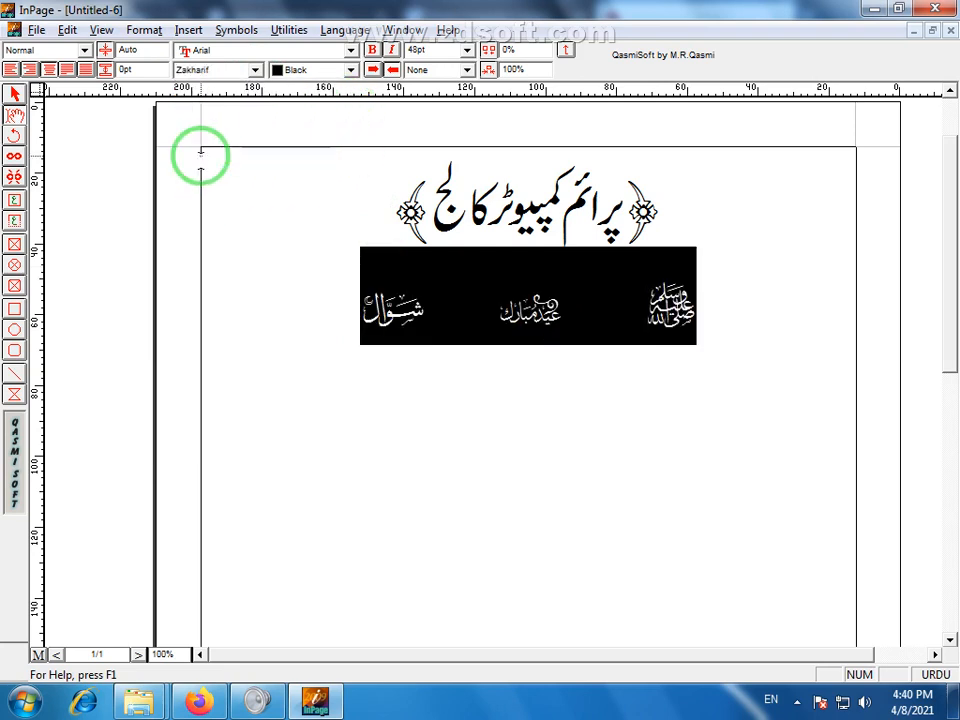
click(466, 50)
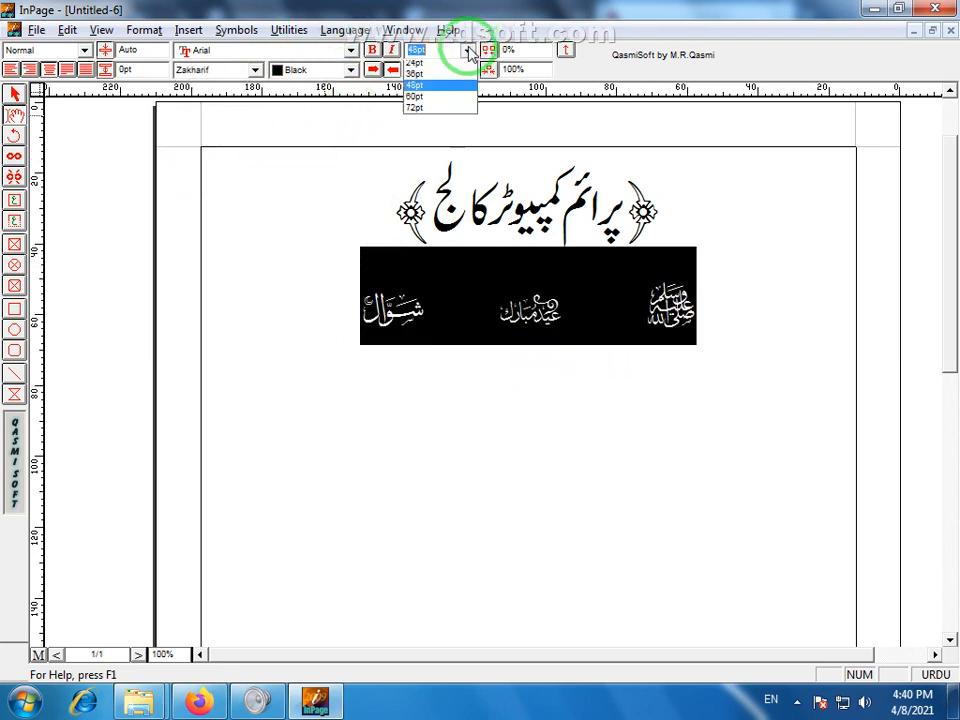
click(440, 162)
click(588, 424)
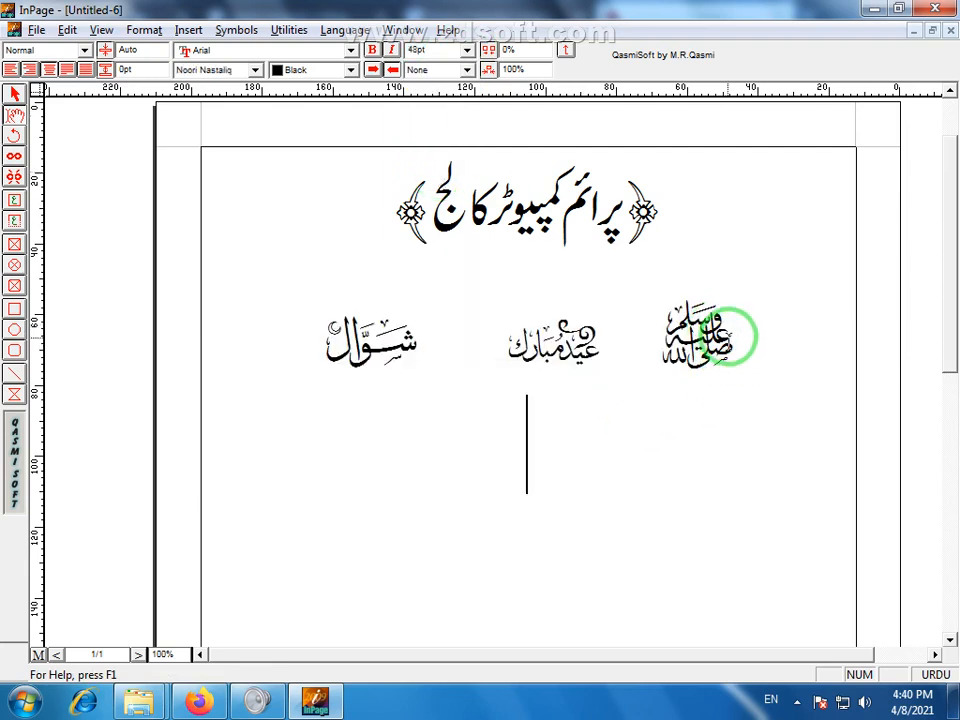
mouse_move(732, 345)
mouse_down()
mouse_move(697, 344)
mouse_move(667, 375)
mouse_move(739, 336)
mouse_up()
click(661, 355)
click(655, 378)
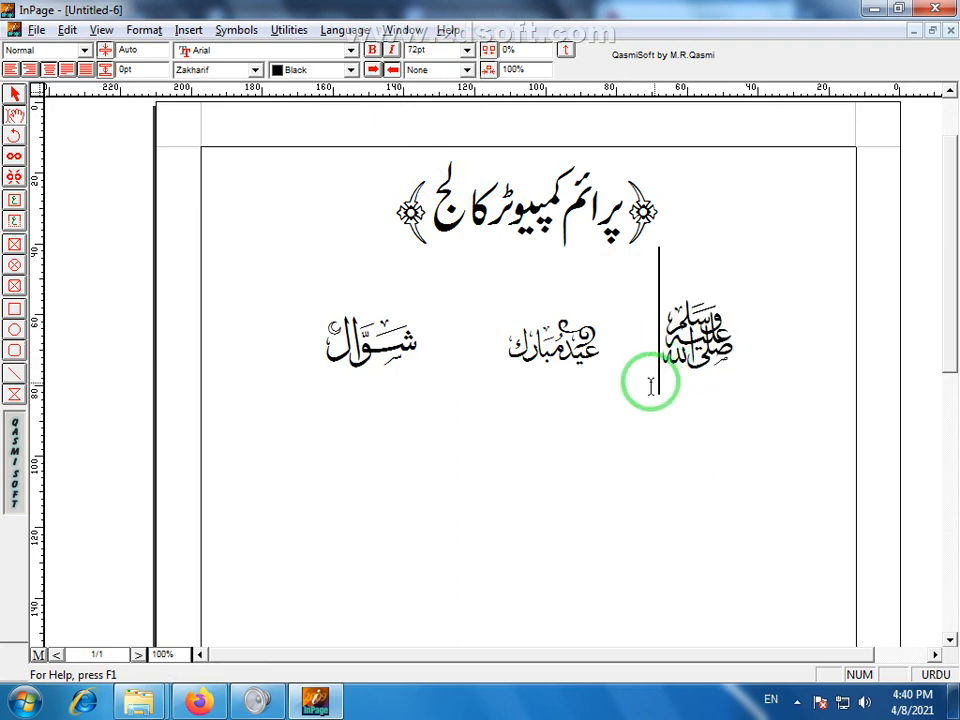
drag(605, 341, 521, 339)
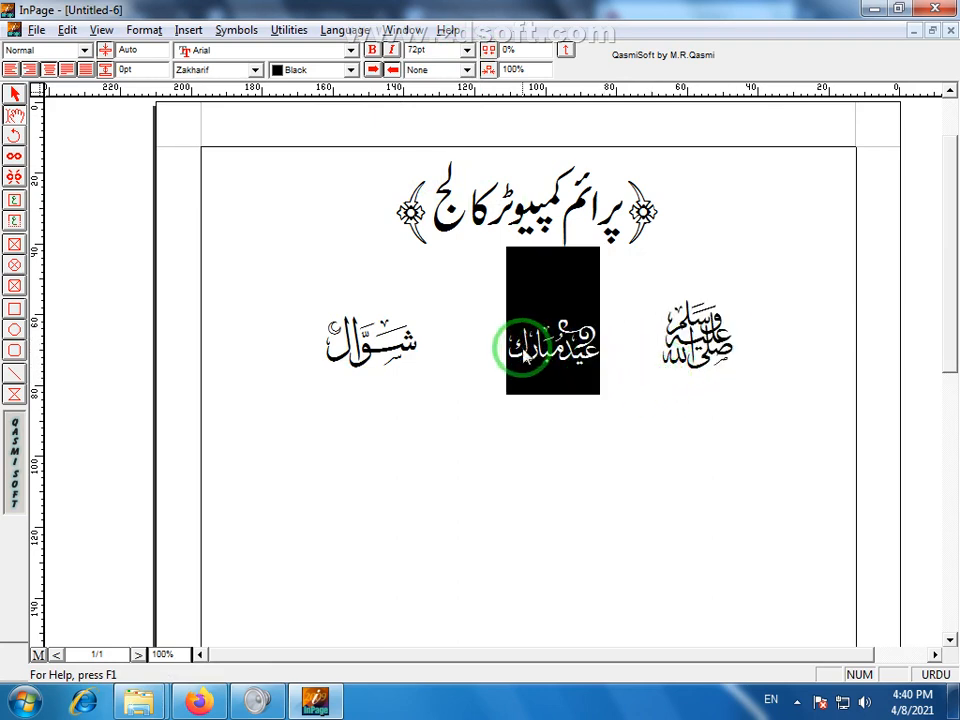
Widen the gap between the first and second calligraphic symbols on the line below the heading.
drag(418, 343, 319, 345)
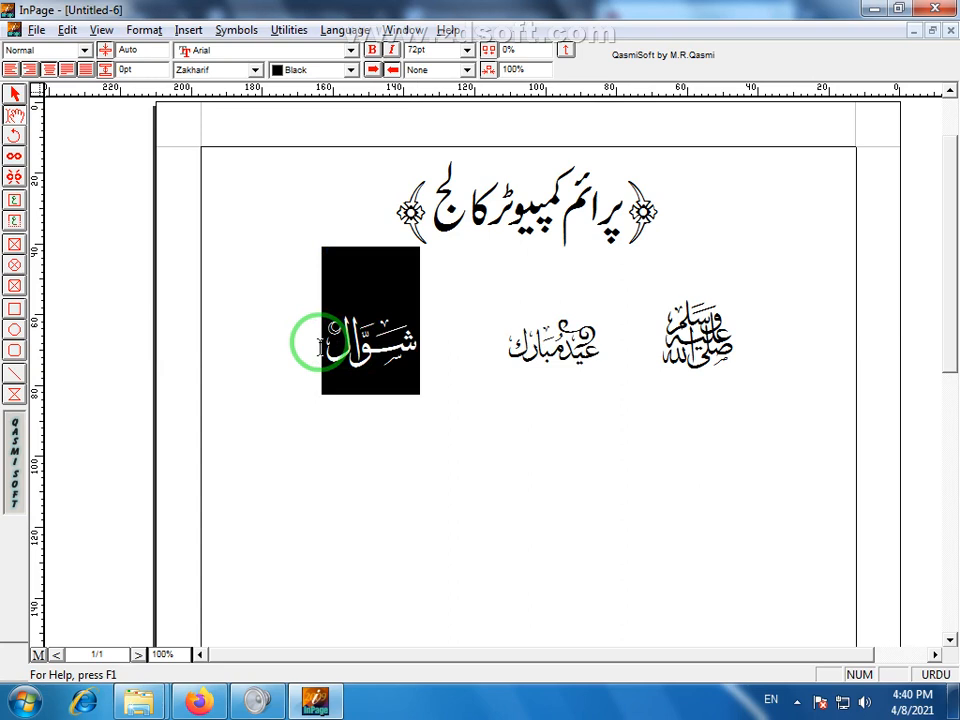
click(455, 364)
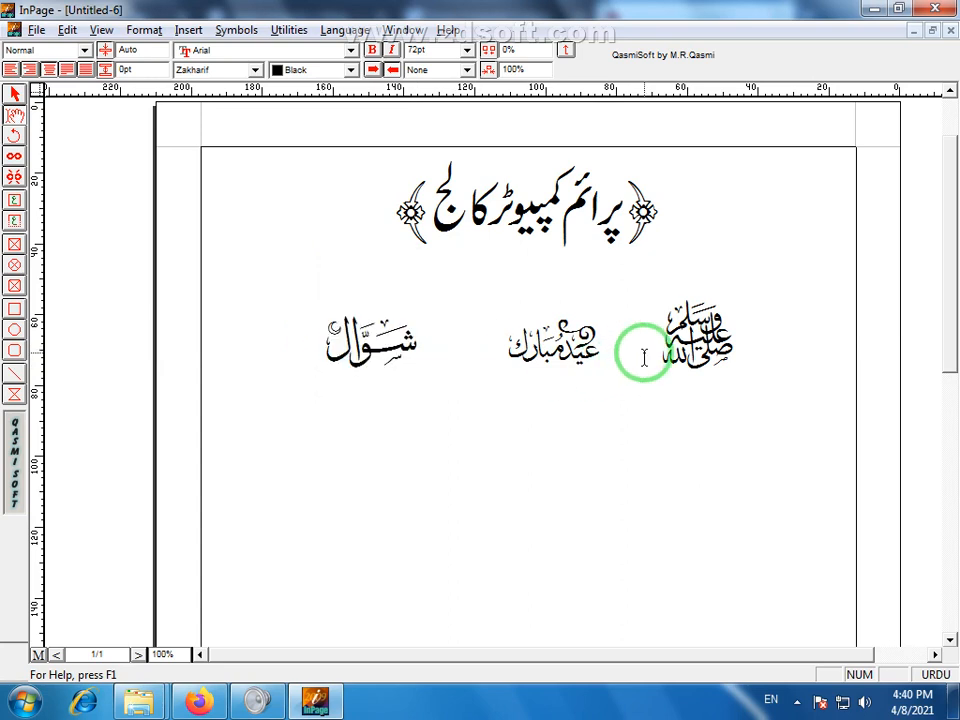
click(644, 352)
click(605, 405)
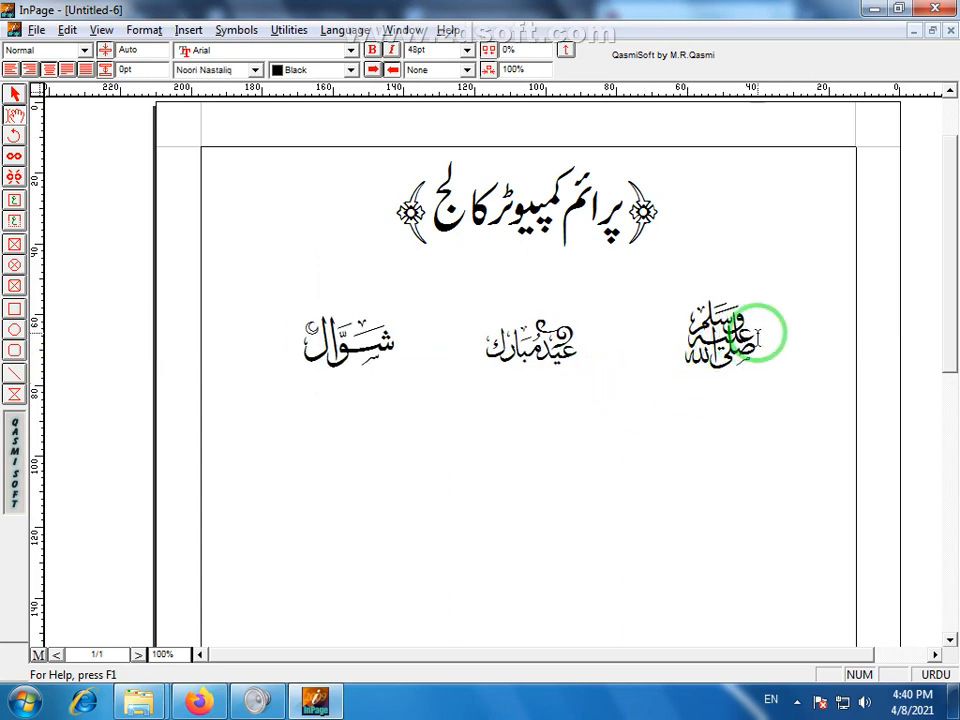
Highlight the whole line of three calligraphic symbols and clear the selection.
drag(757, 332, 316, 358)
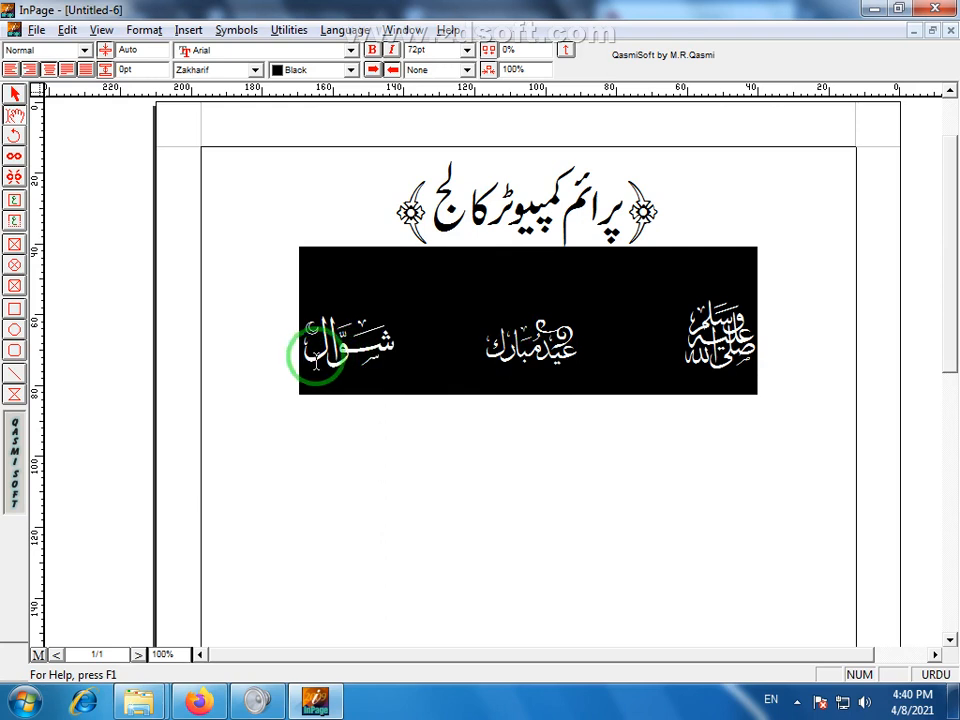
click(296, 364)
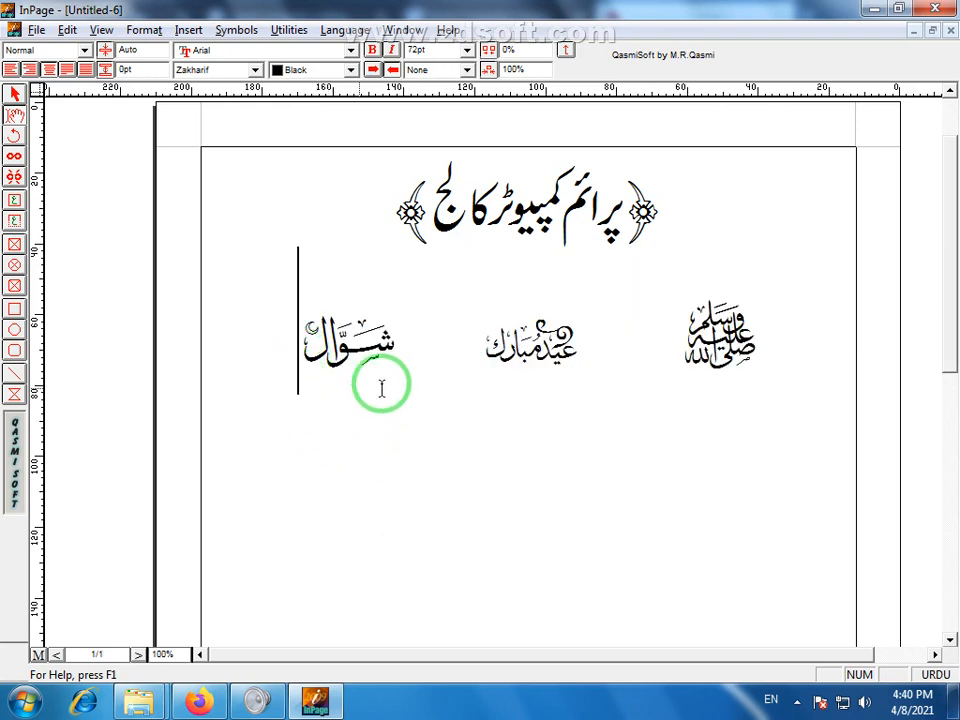
drag(729, 326, 274, 343)
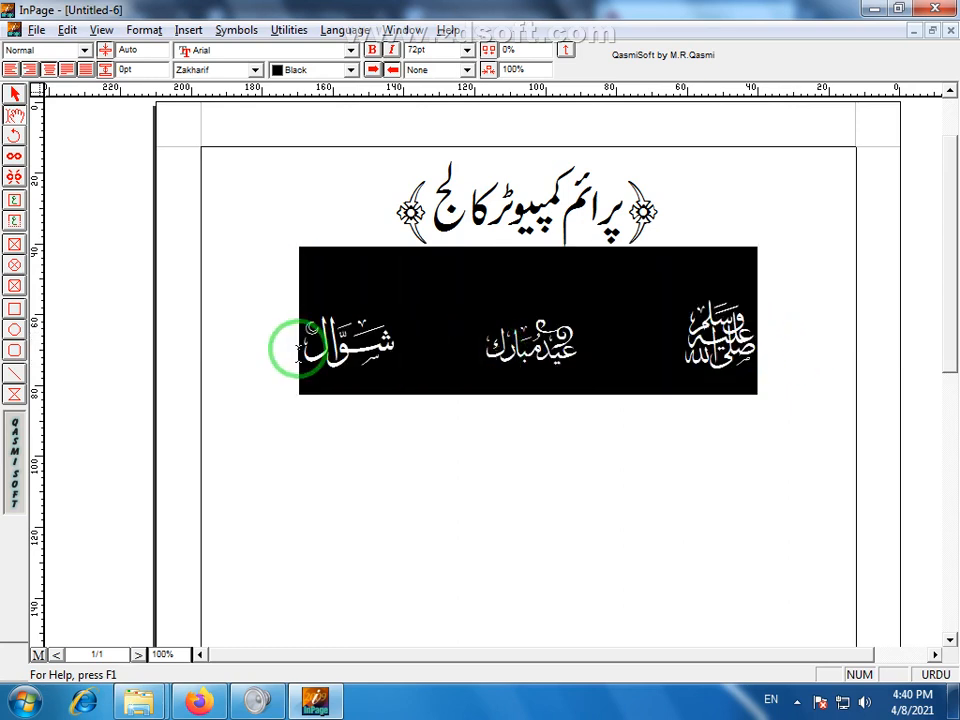
click(516, 452)
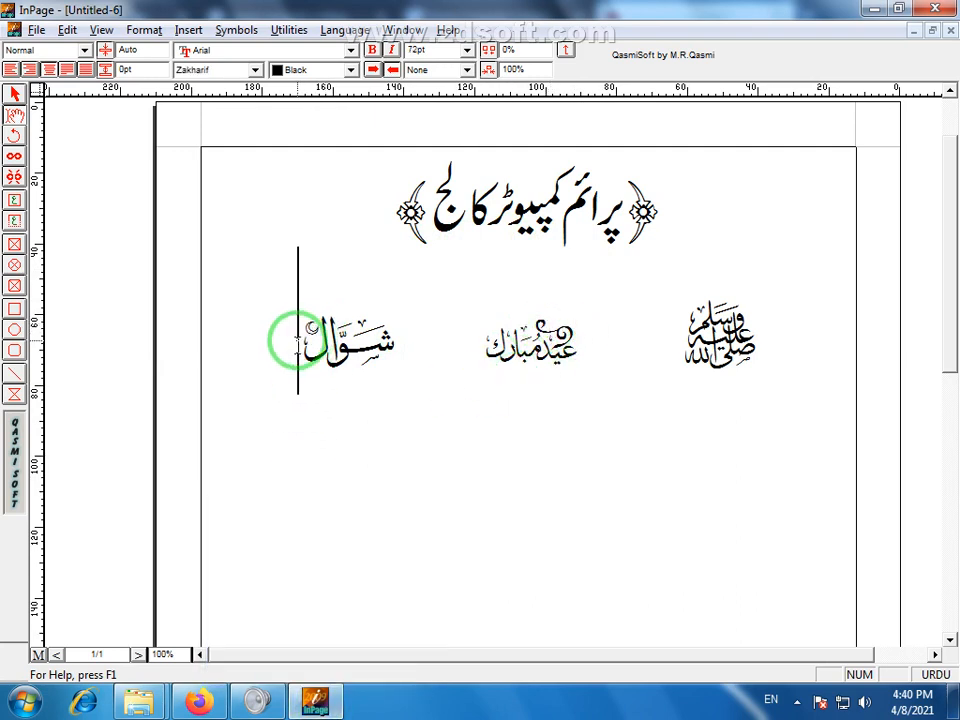
drag(297, 343, 694, 435)
click(694, 435)
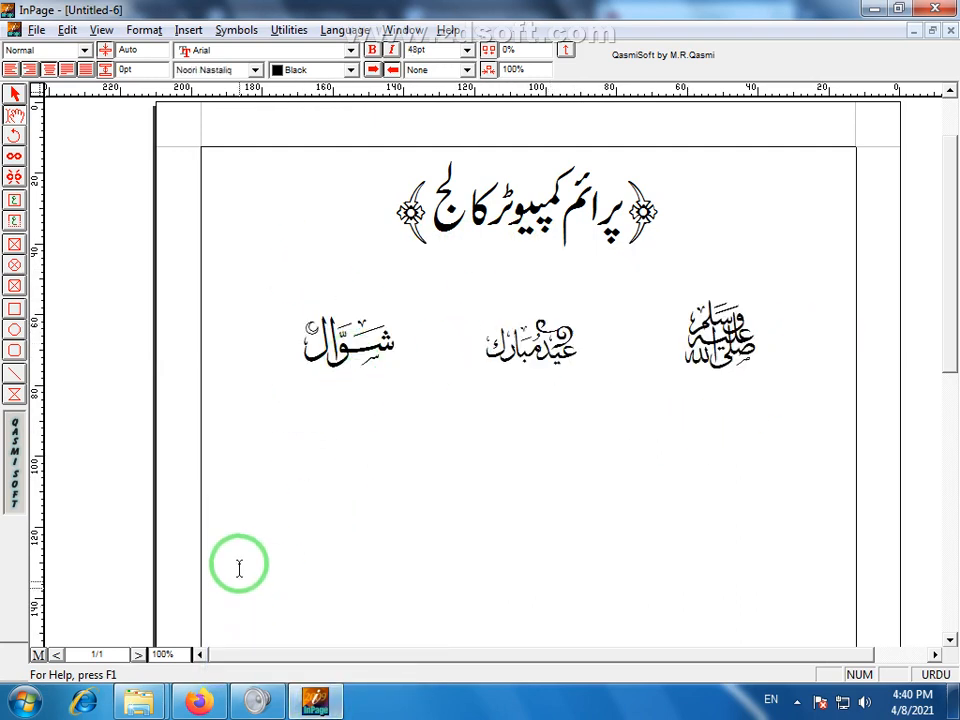
Open the image B-Inpage (13) from the Full Book folder and examine which Zakharif symbol belongs to each letter from ا to ڑ.
mouse_move(140, 703)
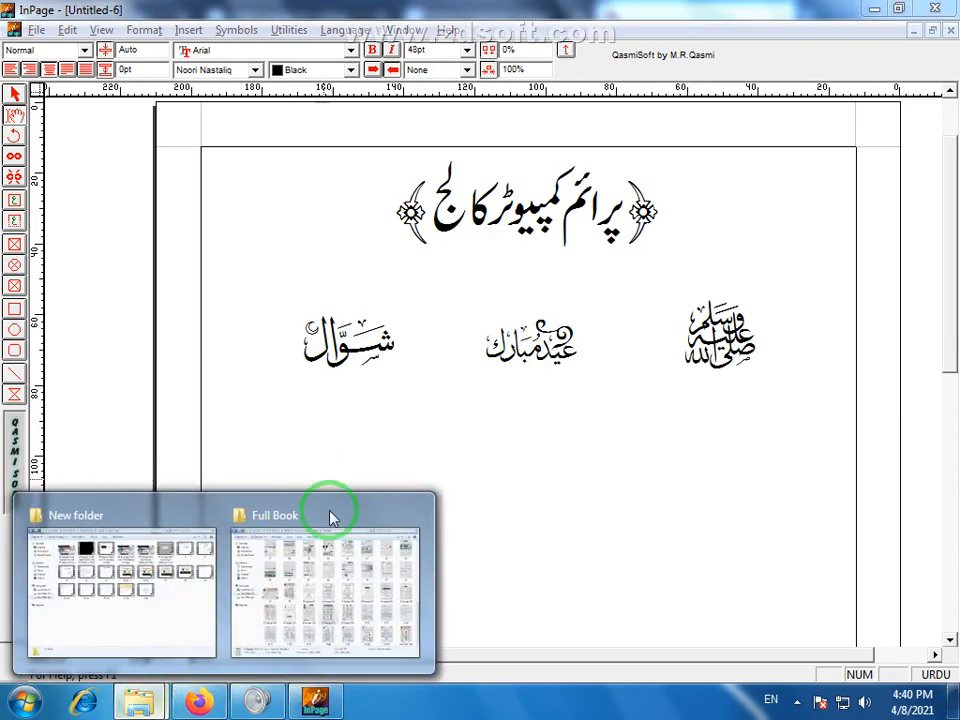
click(328, 514)
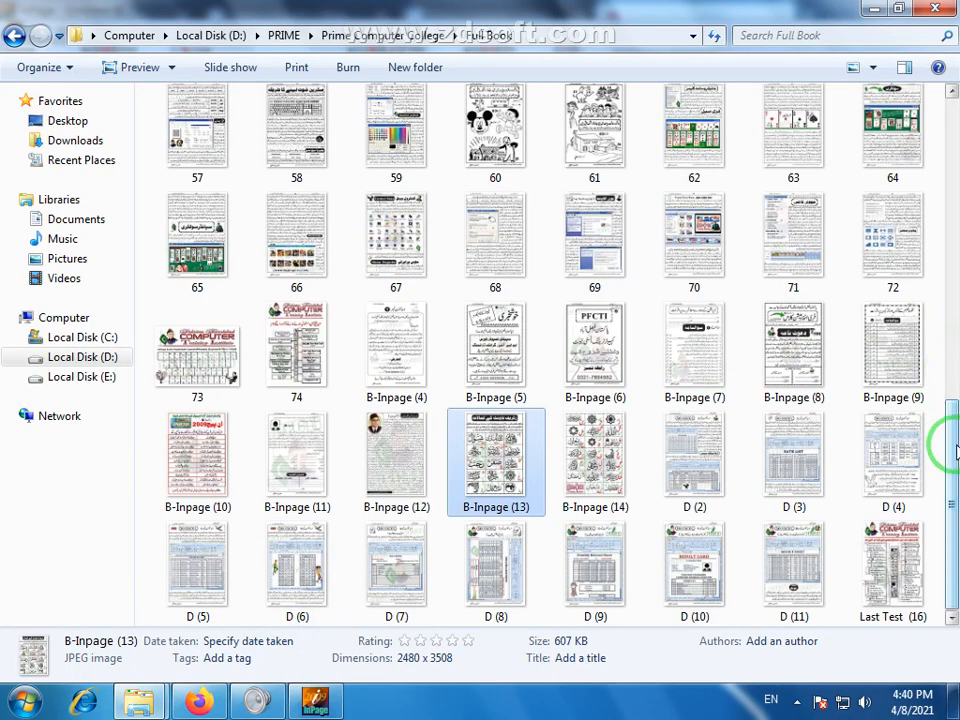
double_click(494, 470)
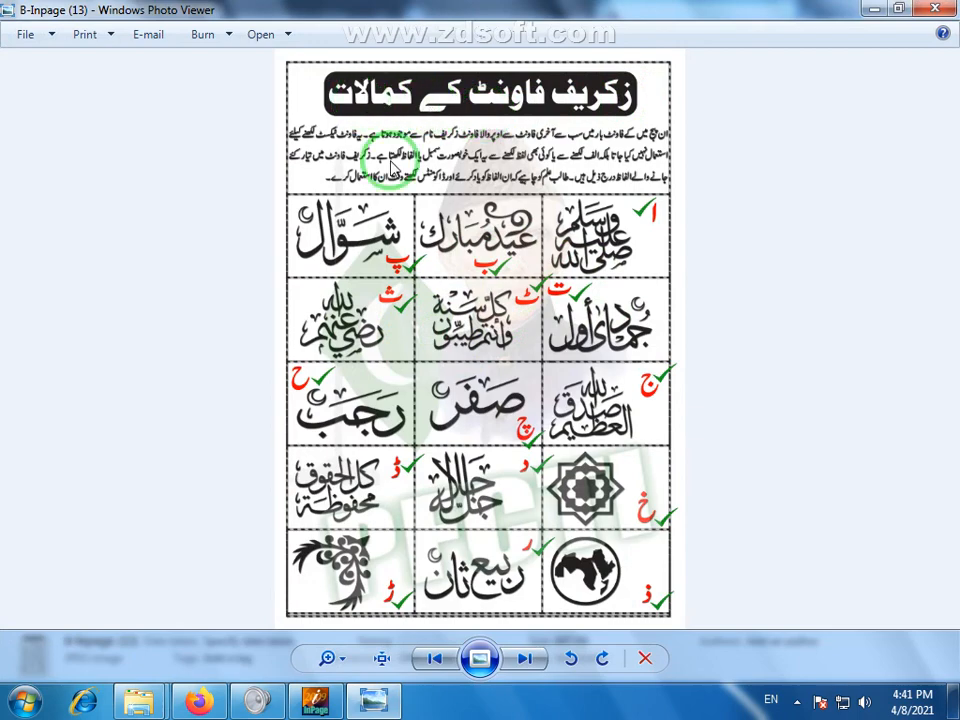
scroll(450, 383, up, 3)
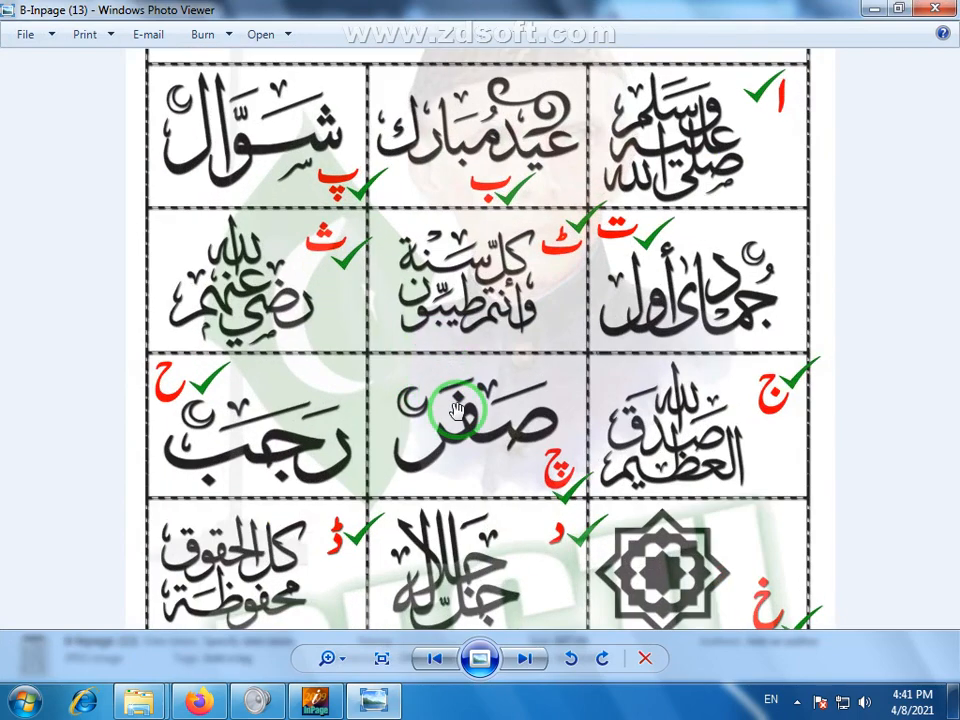
drag(457, 411, 447, 456)
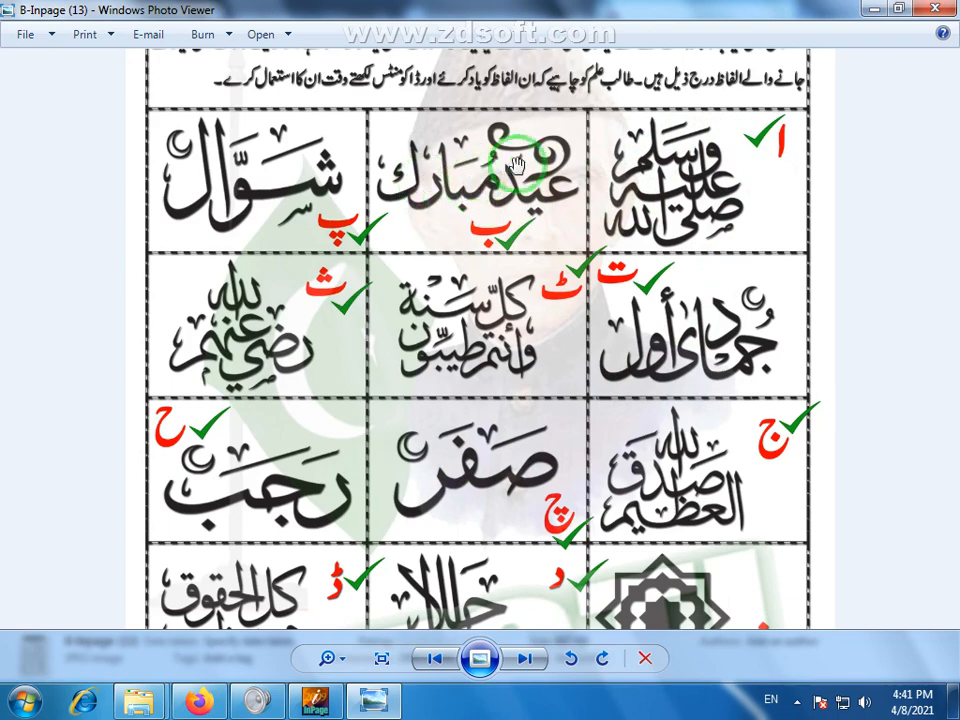
drag(502, 460, 506, 333)
drag(508, 539, 488, 419)
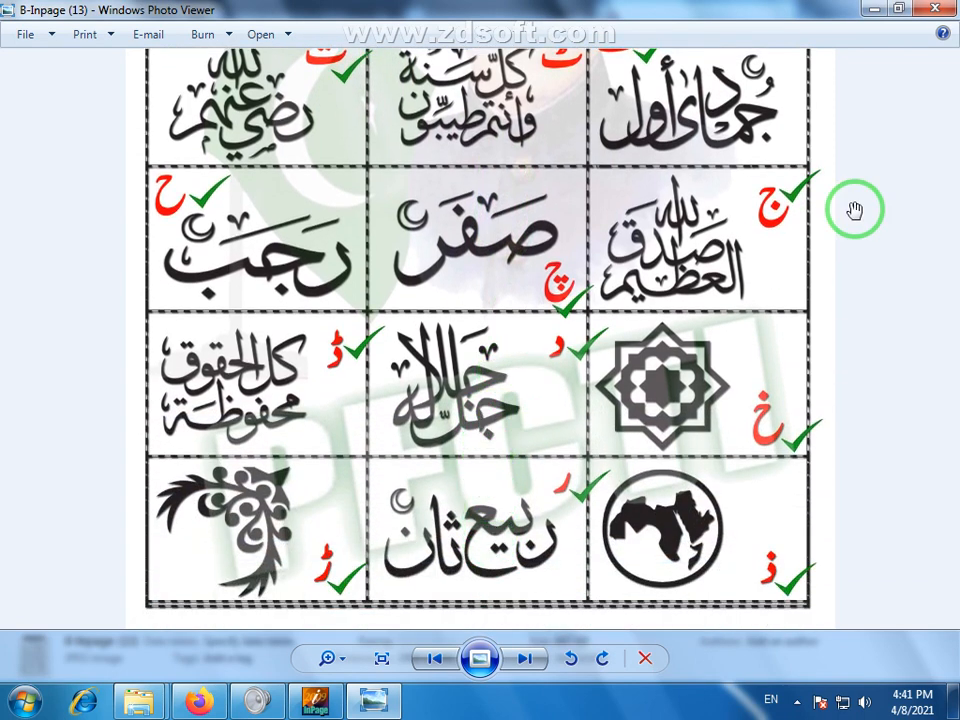
Show the next image, B-Inpage (14), enlarged and examine the Zakharif symbols for the letters from ز to ے.
click(525, 658)
scroll(476, 431, up, 4)
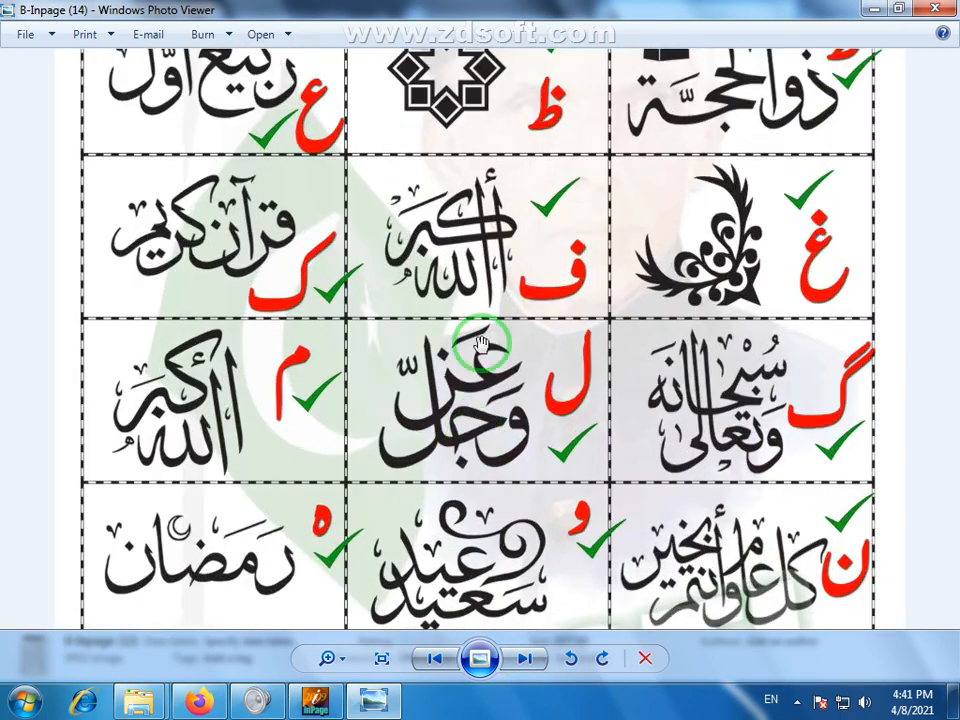
drag(523, 238, 530, 485)
drag(570, 235, 574, 328)
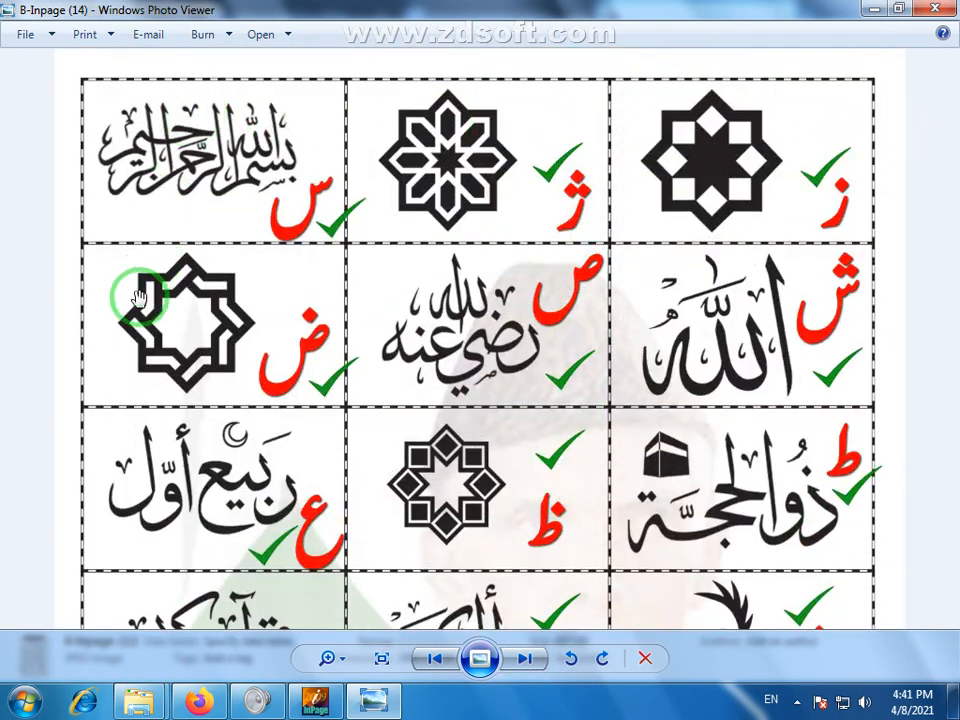
drag(527, 468, 527, 445)
drag(526, 496, 527, 518)
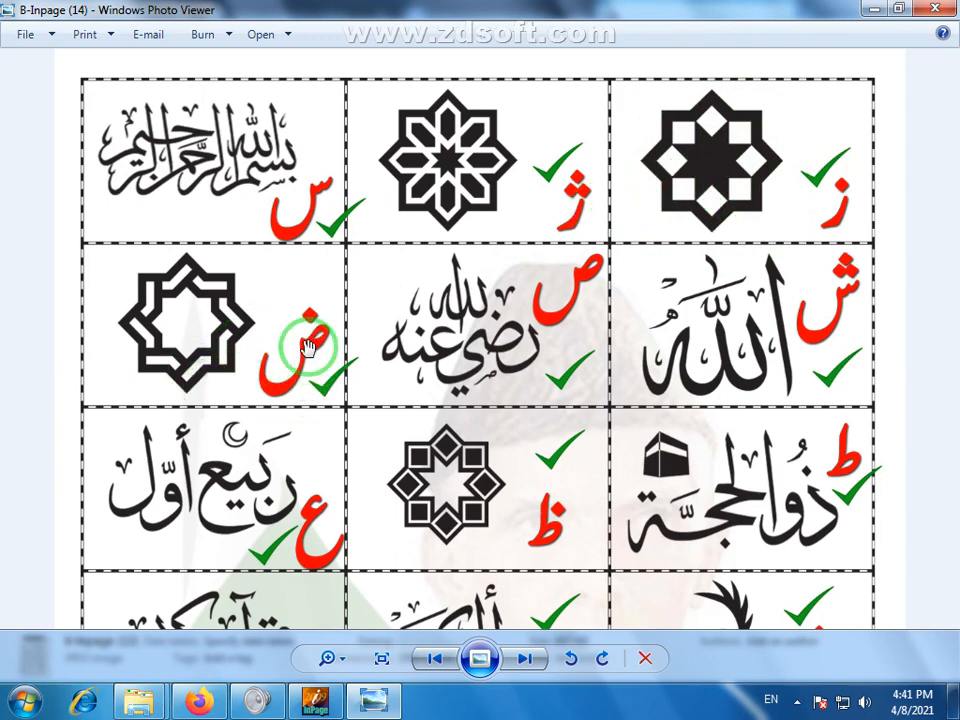
drag(402, 553, 406, 358)
scroll(406, 358, down, 5)
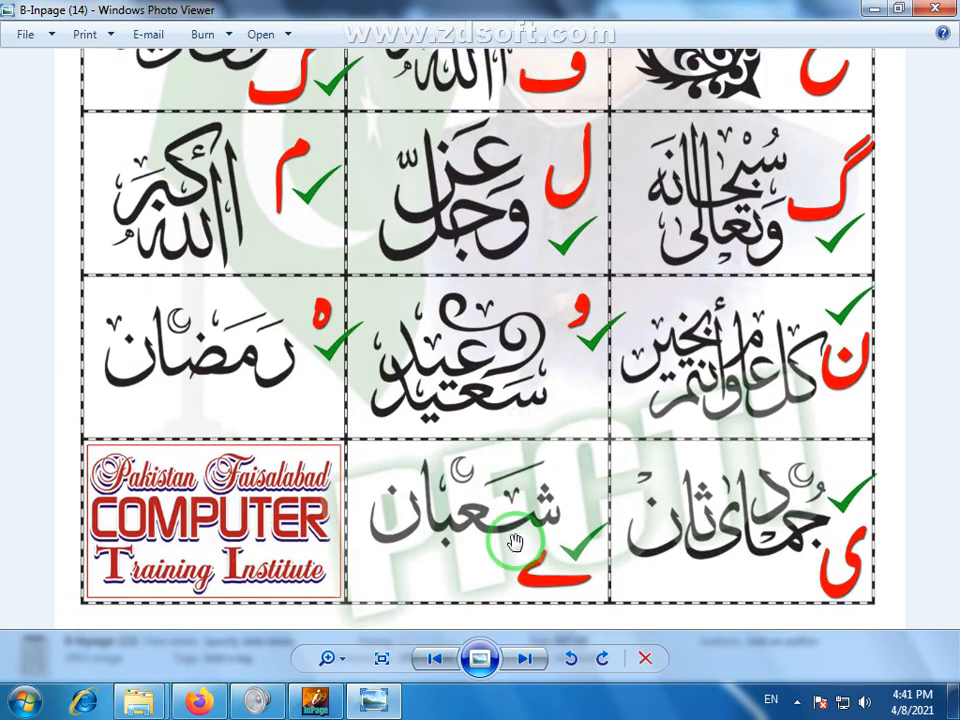
Review the enlarged B-Inpage (14) chart again from its lower rows back up to the letter ز.
scroll(516, 290, up, 2)
scroll(516, 300, up, 2)
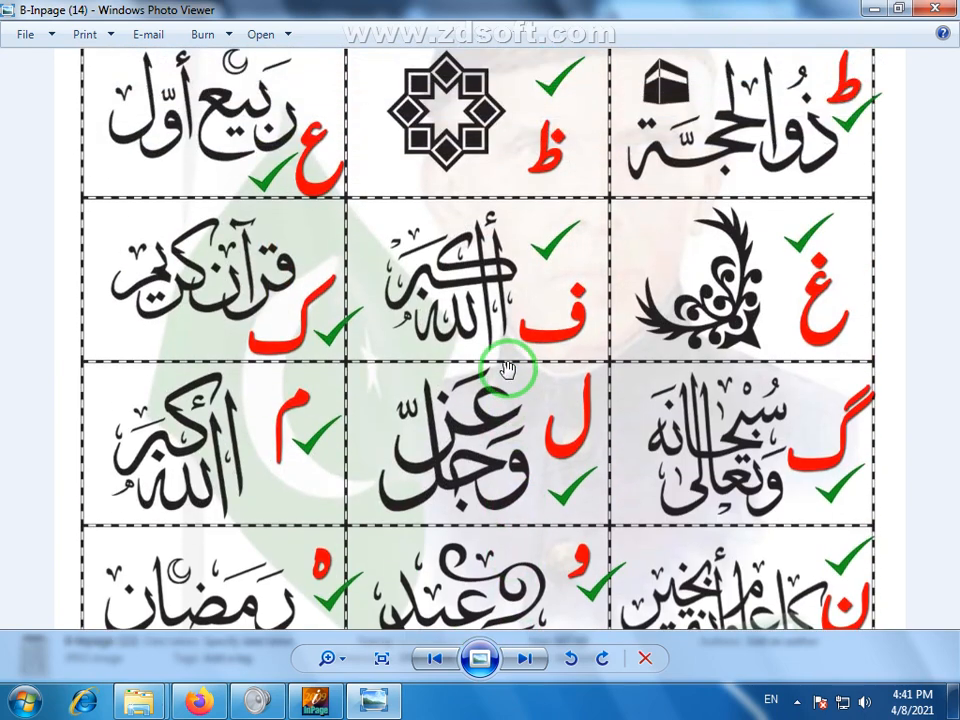
scroll(553, 300, down, 2)
scroll(313, 600, down, 1)
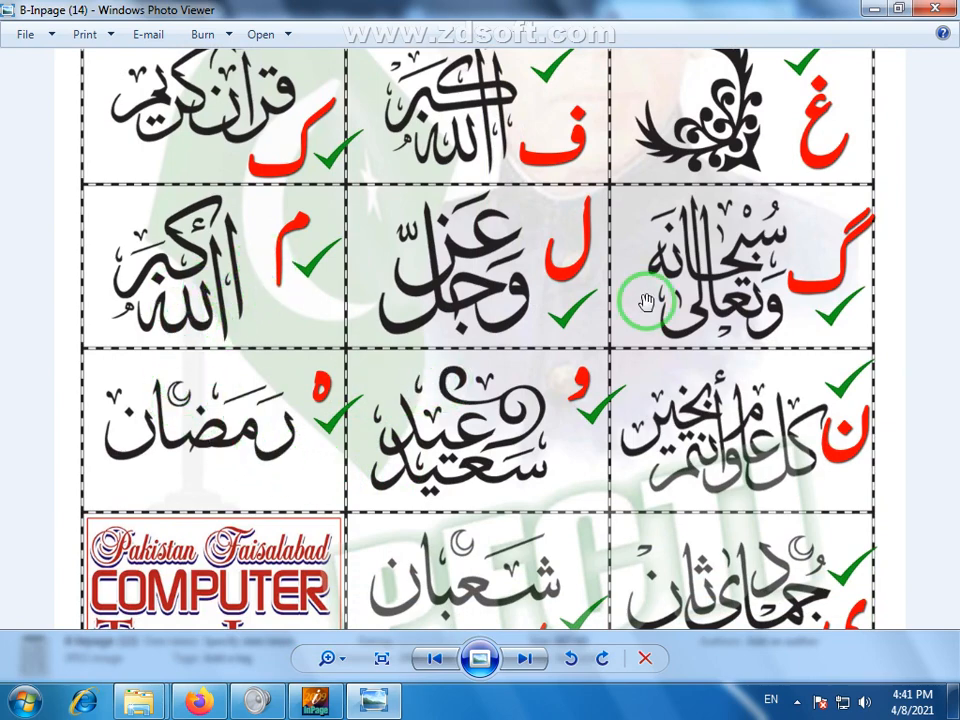
drag(646, 300, 626, 557)
drag(482, 208, 452, 395)
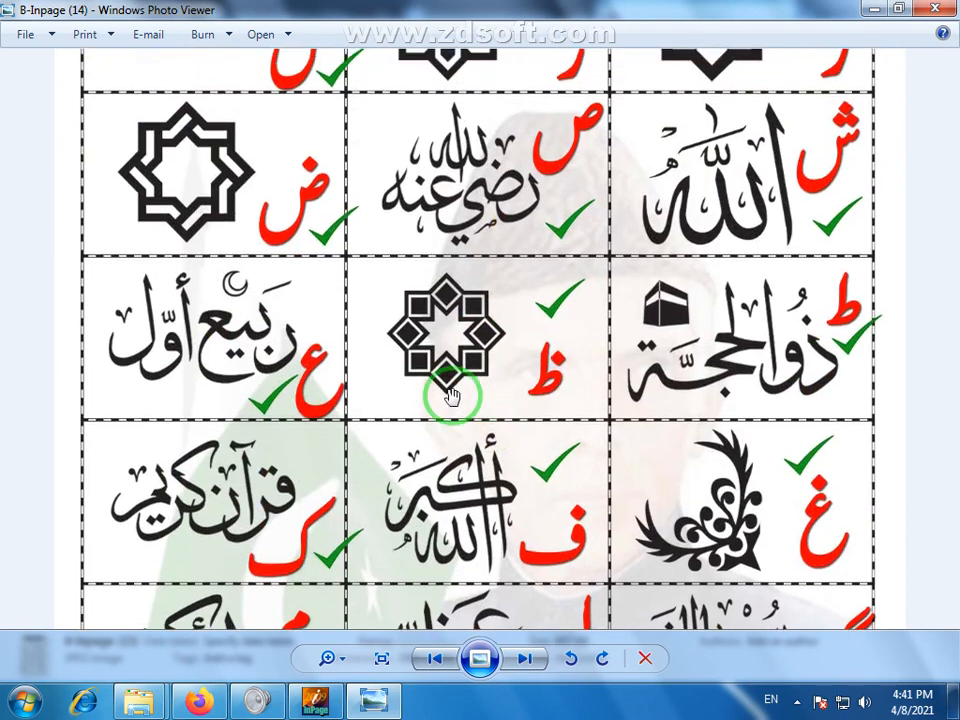
drag(429, 332, 512, 476)
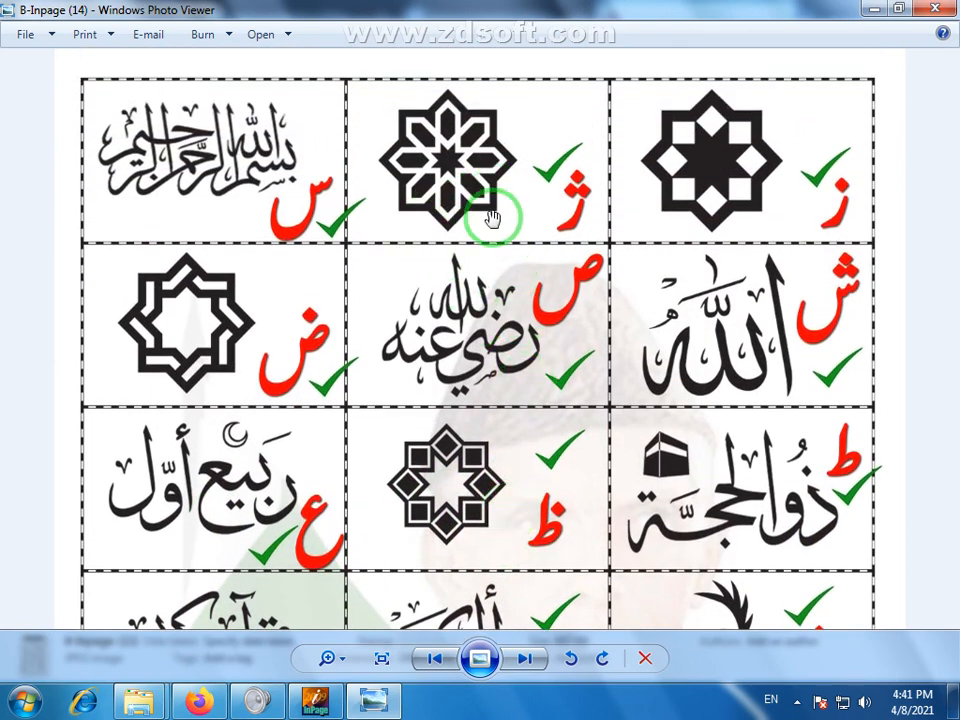
drag(540, 412, 535, 293)
Recheck the letter symbols in the B-Inpage (13) chart and return to the full view of B-Inpage (14).
click(439, 659)
scroll(485, 430, up, 3)
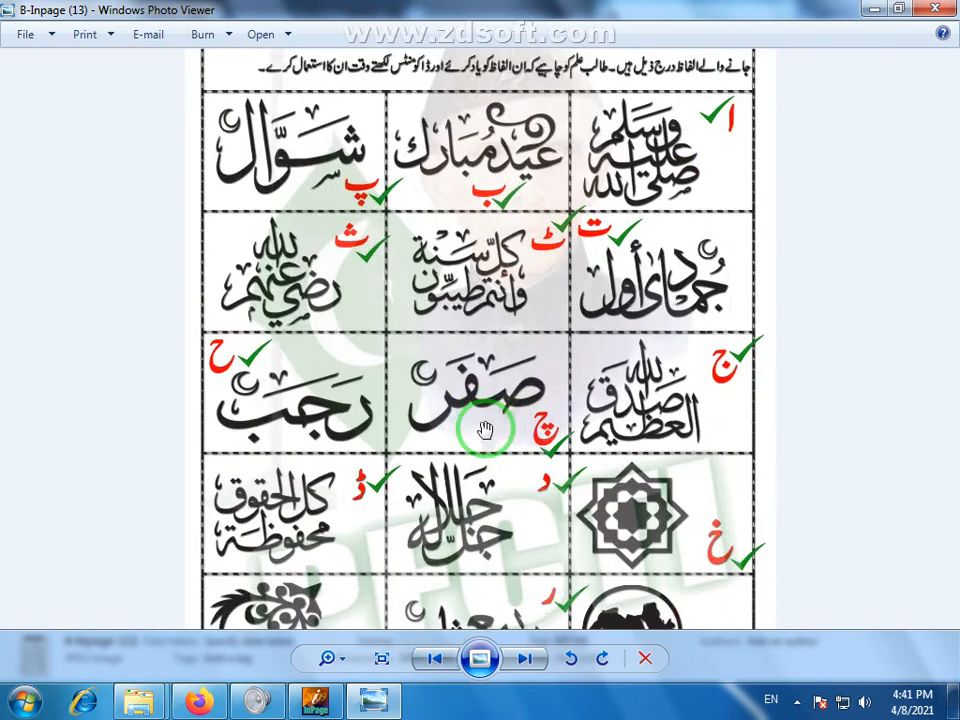
scroll(485, 430, up, 2)
drag(479, 325, 521, 407)
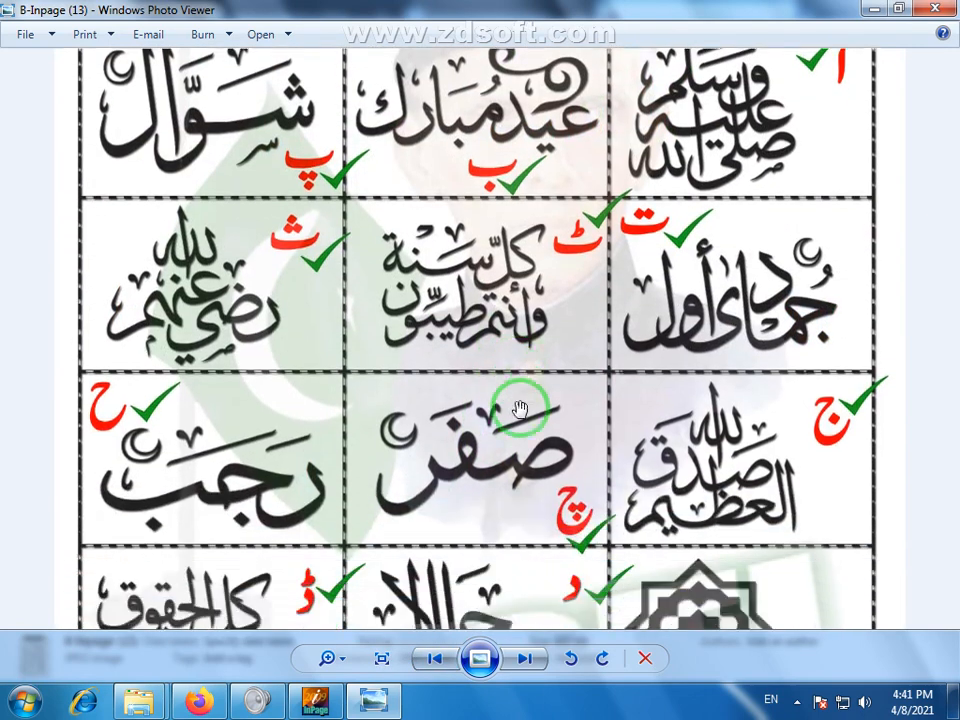
click(526, 660)
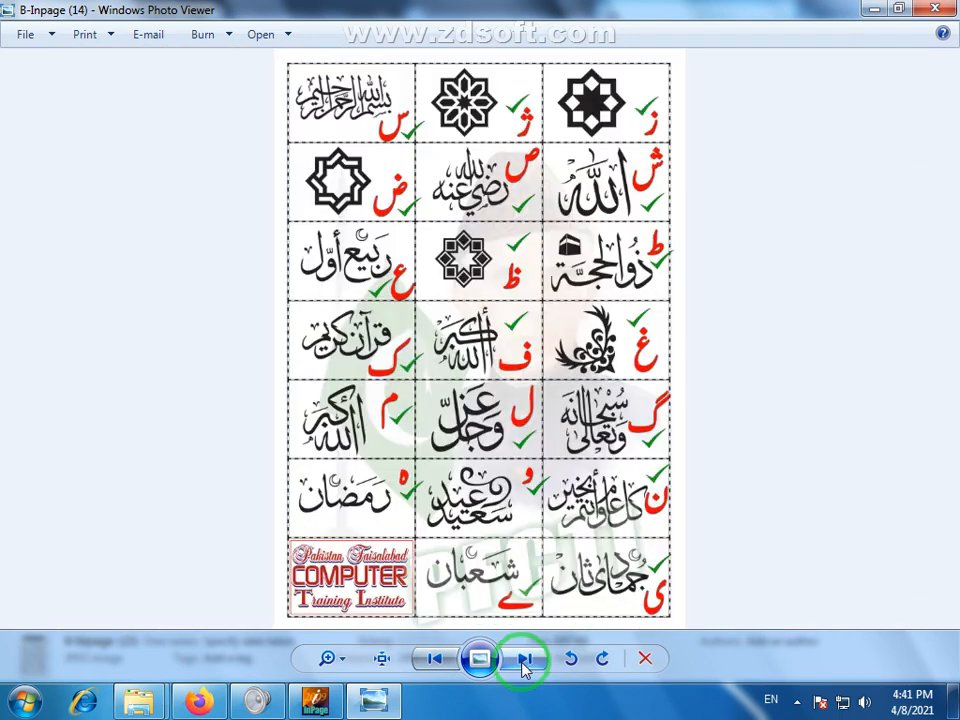
Switch back to InPage and view the list of available Urdu fonts.
click(316, 701)
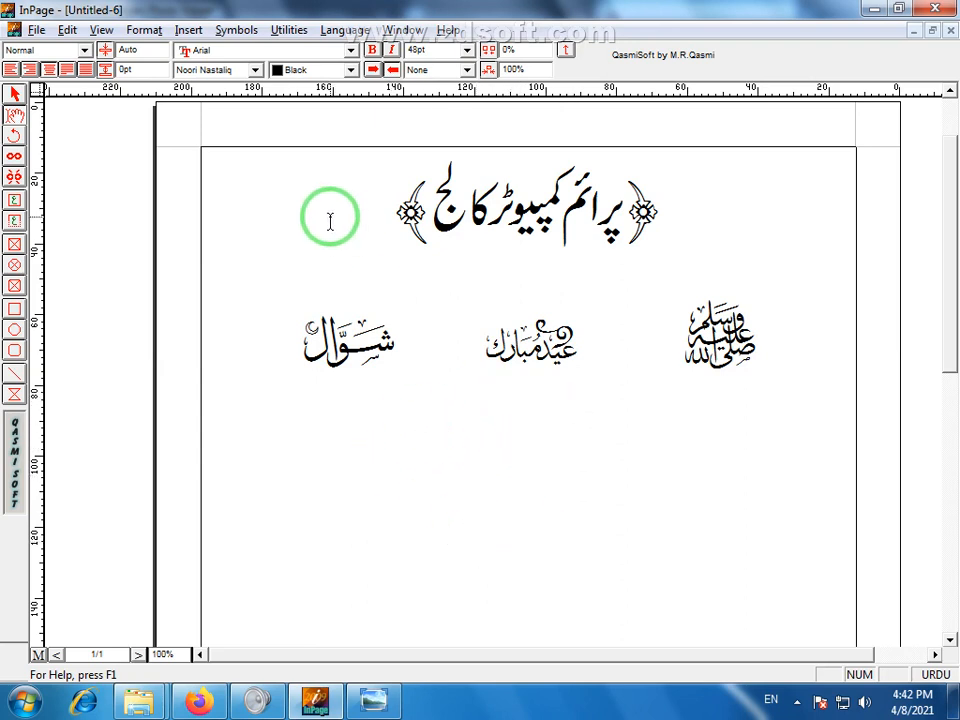
click(255, 70)
click(255, 70)
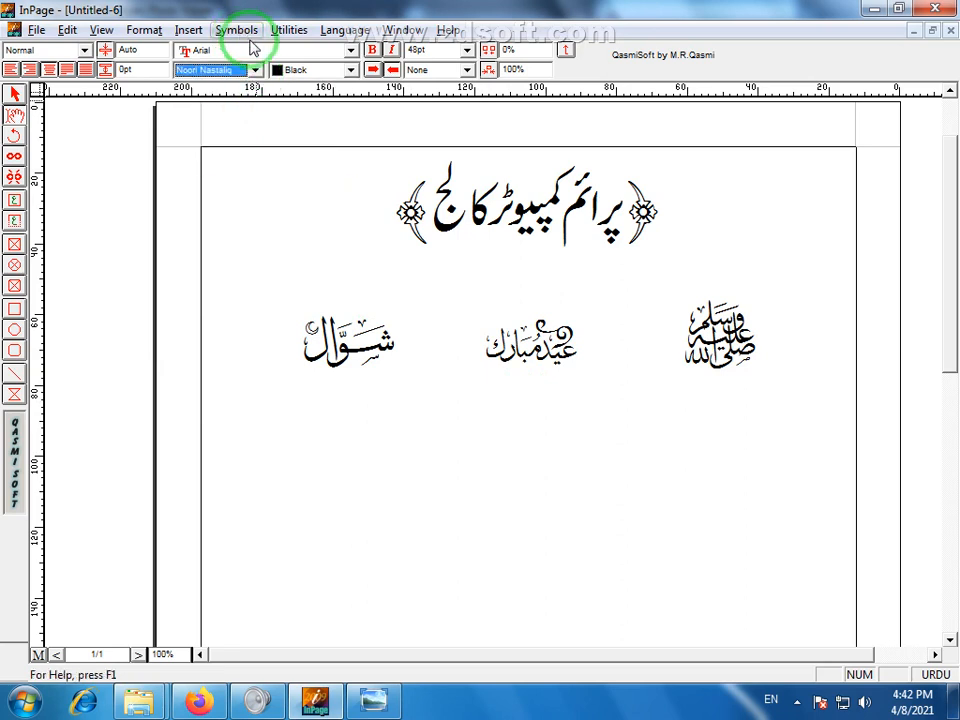
click(255, 70)
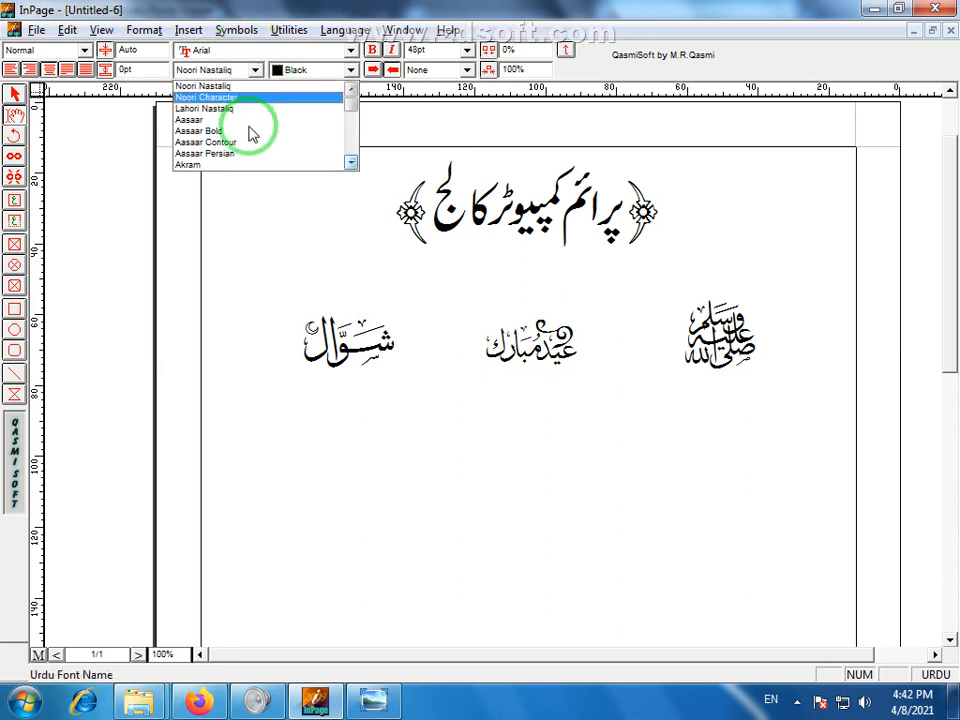
click(328, 197)
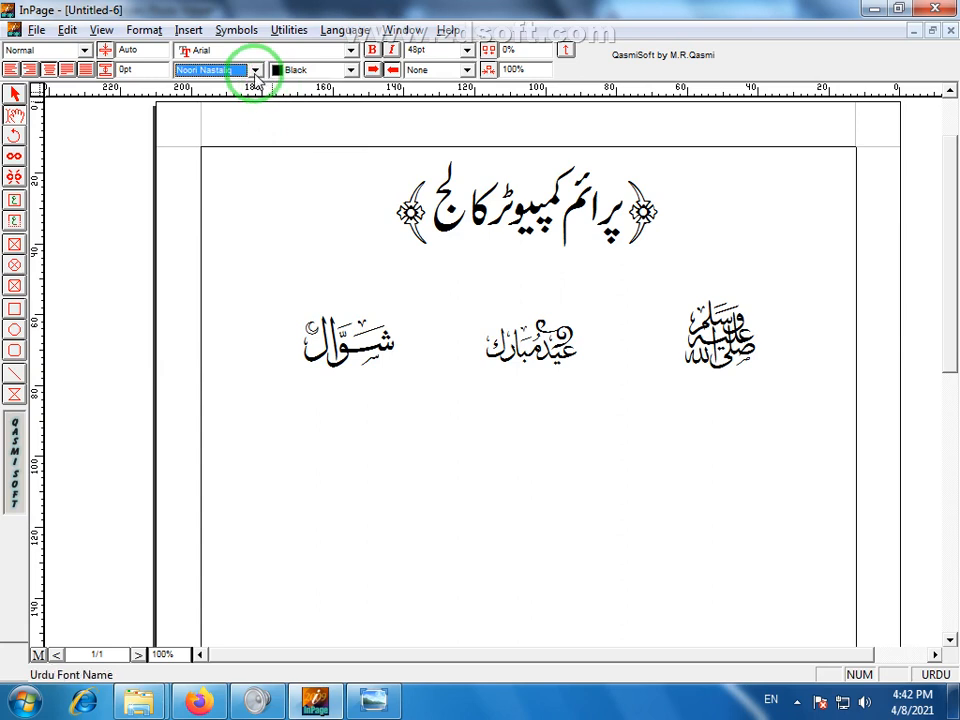